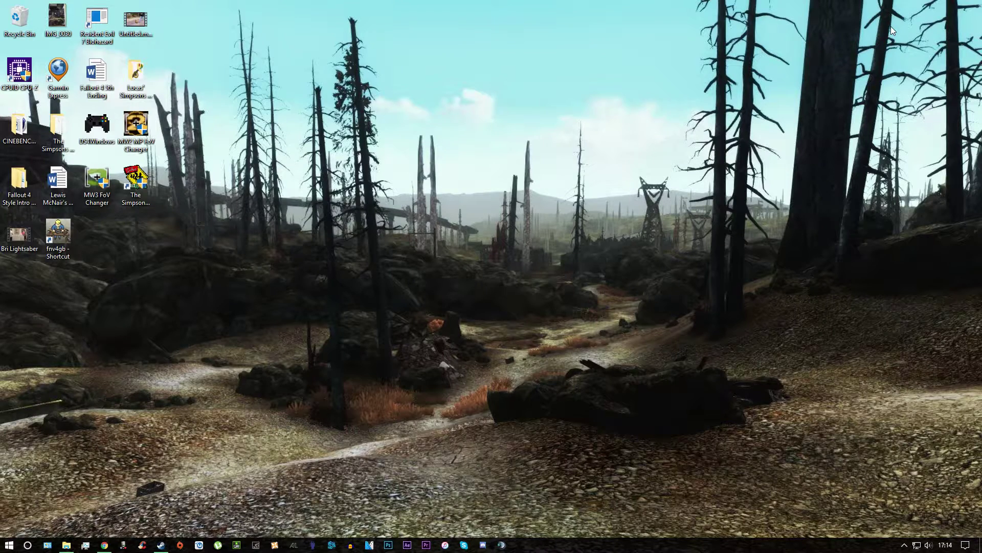
# Look over the NTCore Explorer Suite page in the browser, then minimize it.
pyautogui.click(104, 545)
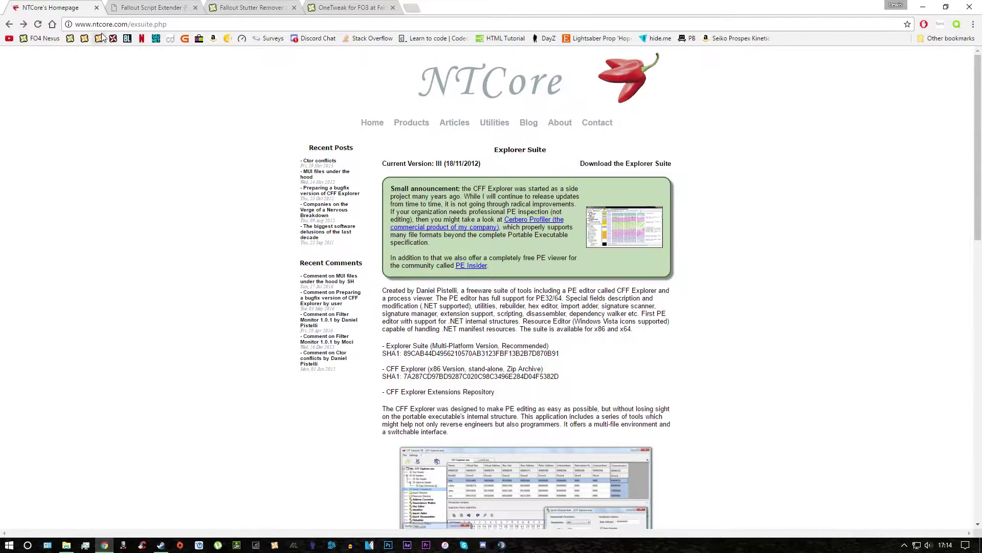
pyautogui.scroll(-10, 302, 227)
pyautogui.scroll(-4, 338, 230)
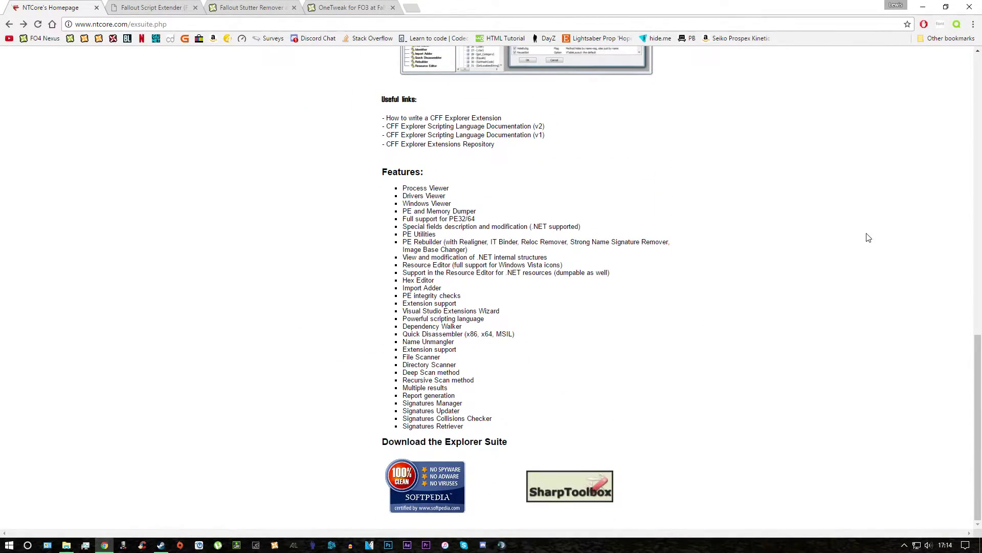
pyautogui.click(926, 6)
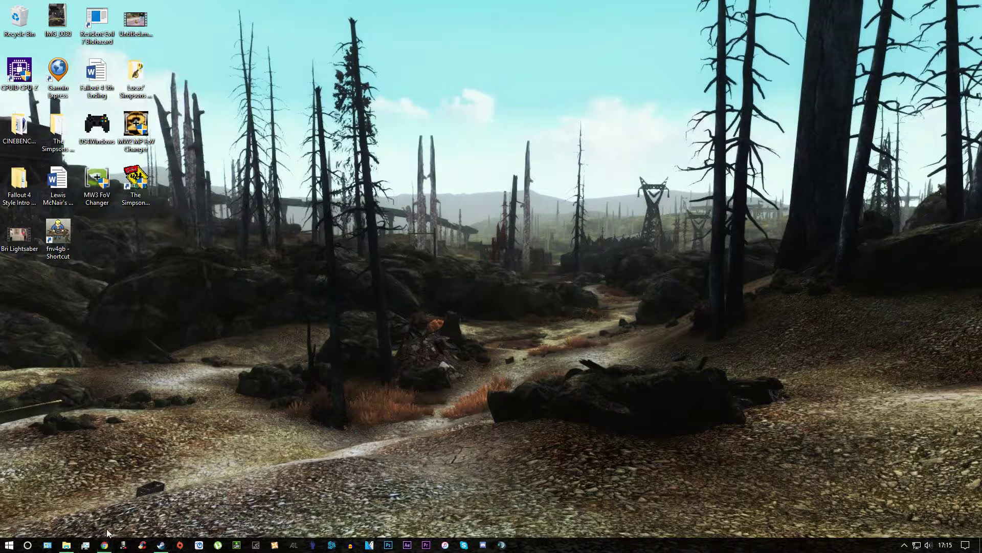
# Open Fallout3.exe from the Fallout 3 goty folder in CFF Explorer.
pyautogui.click(66, 544)
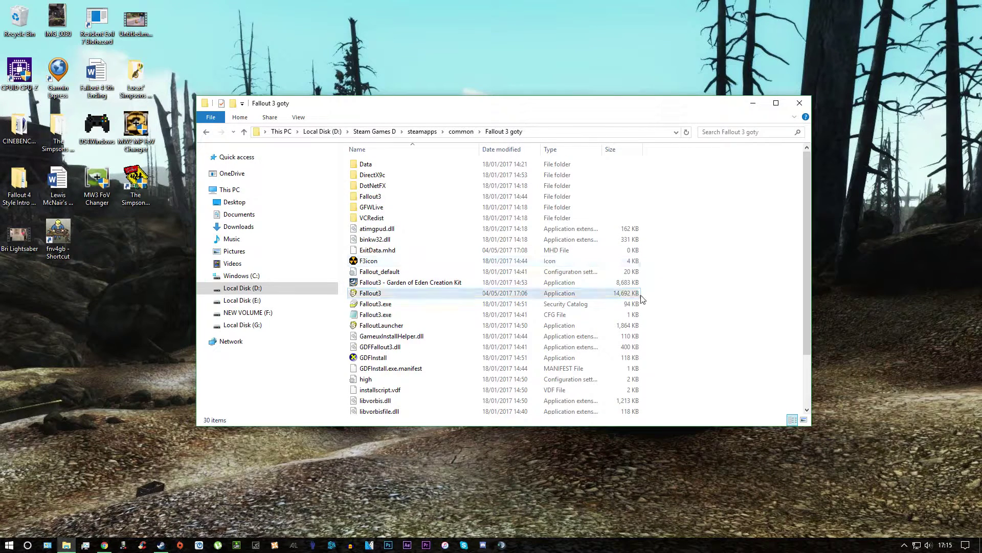
pyautogui.click(495, 296)
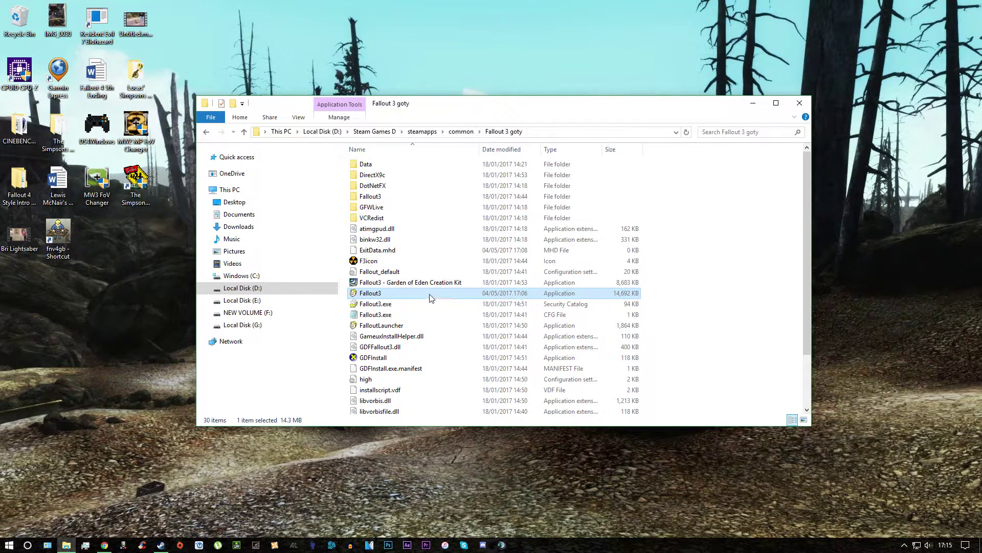
pyautogui.rightClick(469, 295)
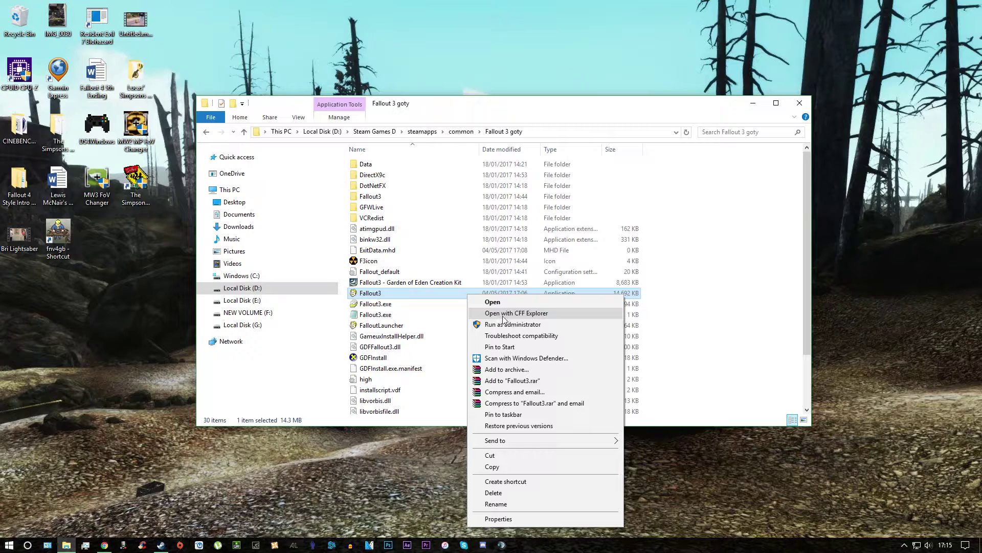
pyautogui.click(518, 318)
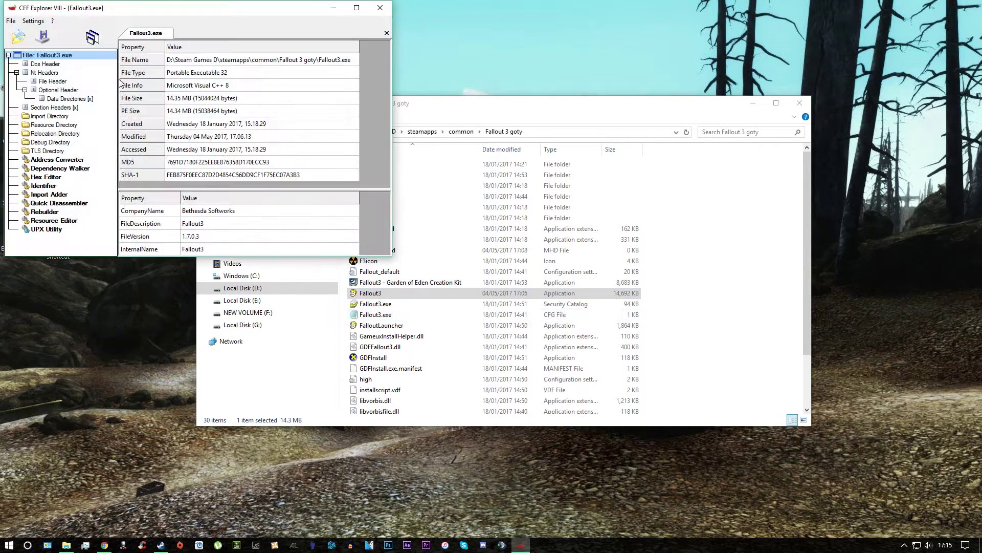
# In the File Header characteristics, tick 'App can handle >2gb address space'.
pyautogui.click(55, 82)
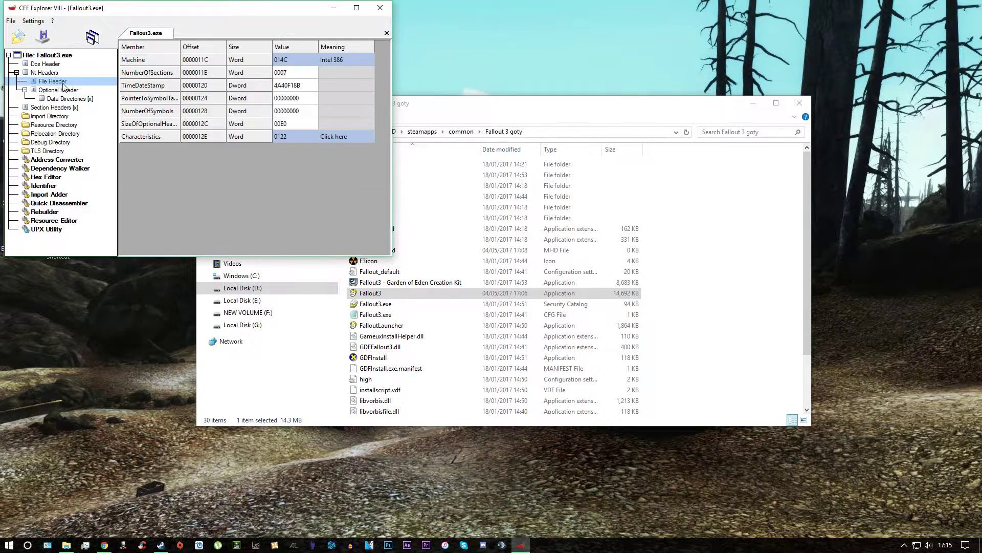
pyautogui.click(330, 137)
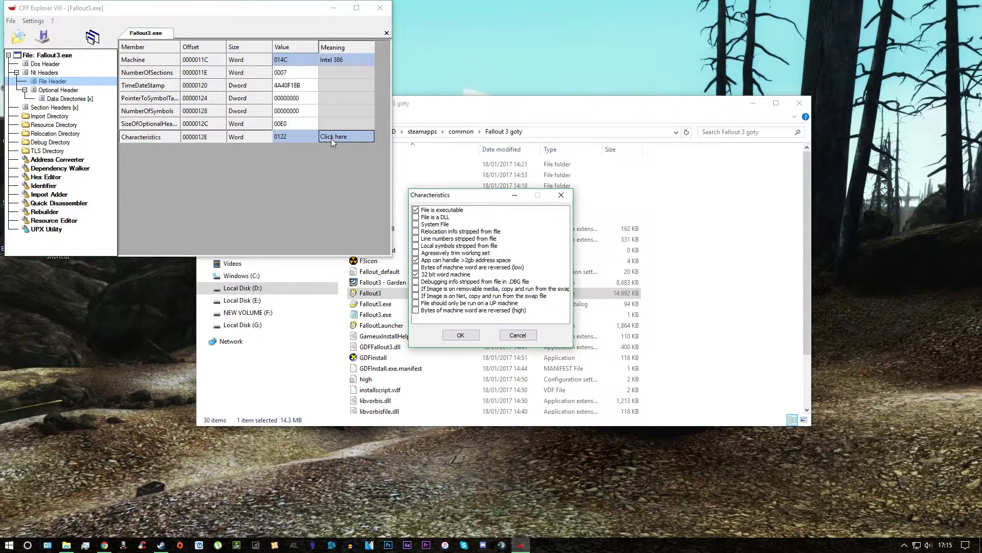
pyautogui.click(416, 262)
pyautogui.click(416, 261)
pyautogui.click(463, 335)
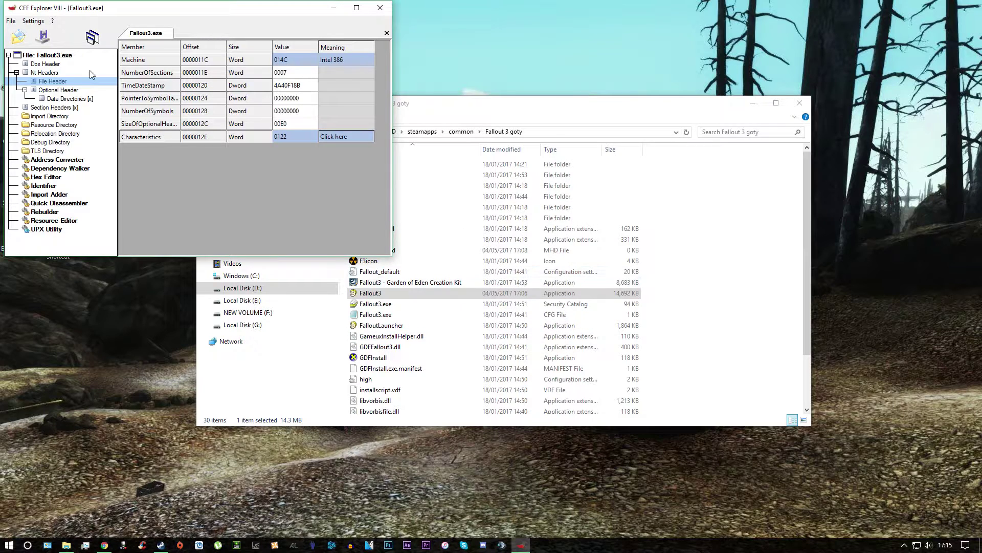
# Save the patched executable over the original Fallout3.exe.
pyautogui.click(11, 21)
pyautogui.click(28, 80)
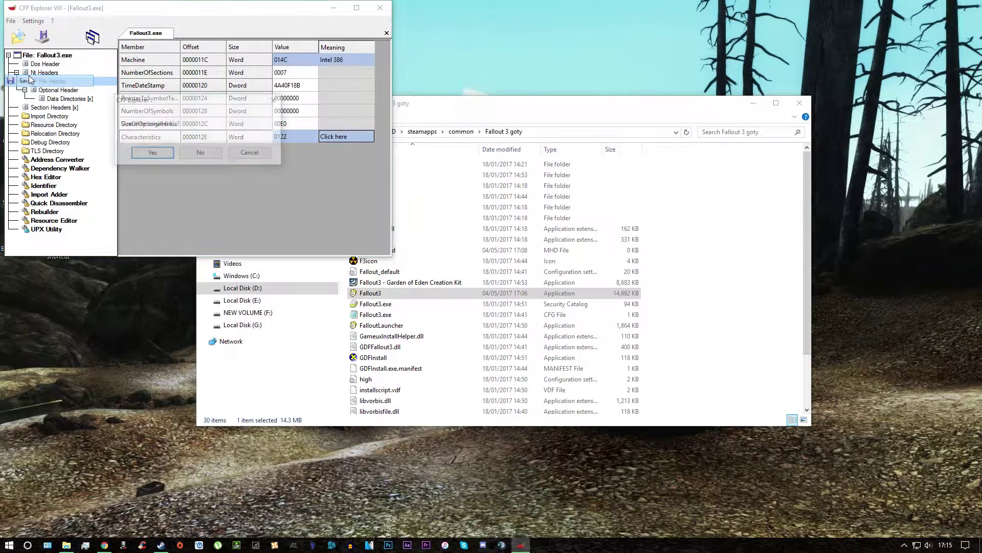
pyautogui.click(163, 157)
# Close CFF Explorer and bring up the Fallout Script Extender page in Chrome.
pyautogui.click(380, 7)
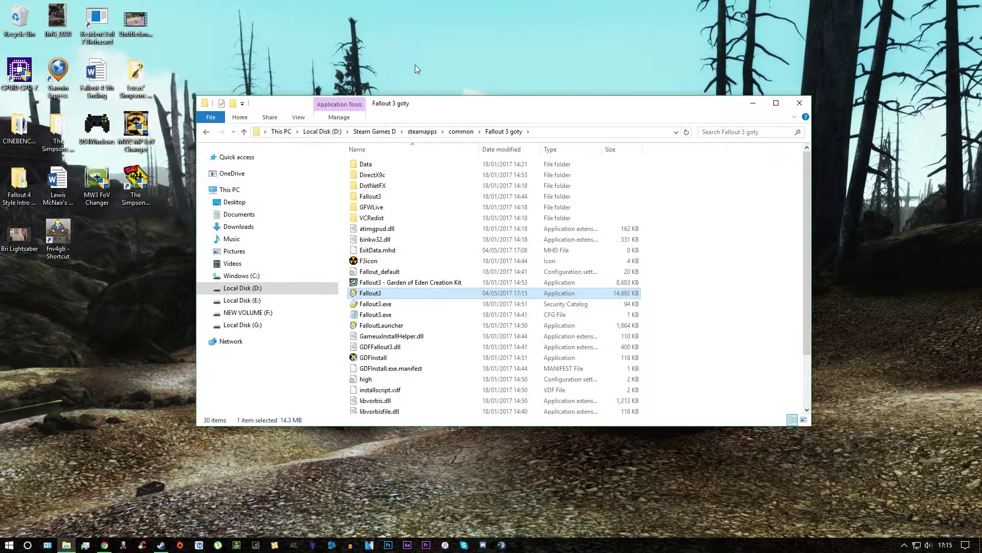
pyautogui.click(679, 201)
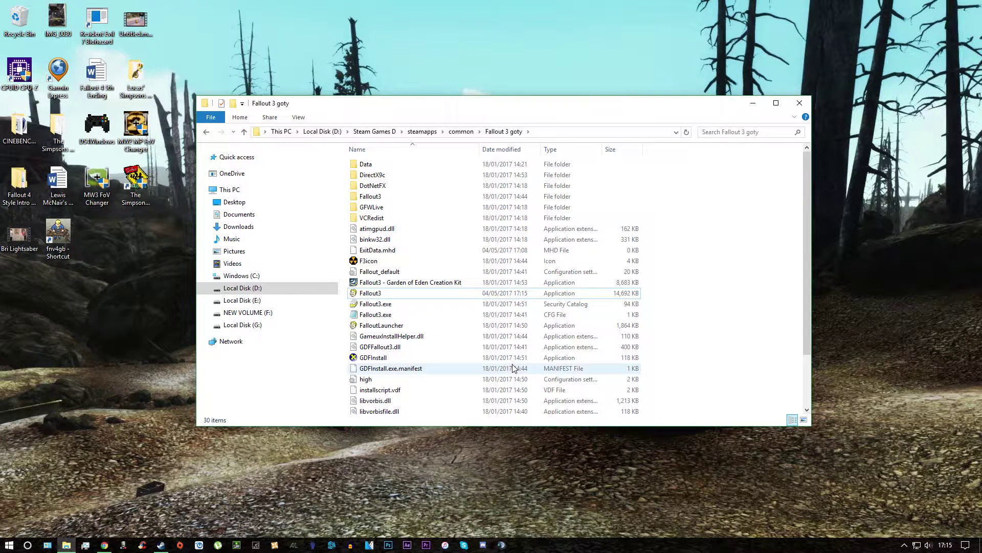
pyautogui.click(105, 545)
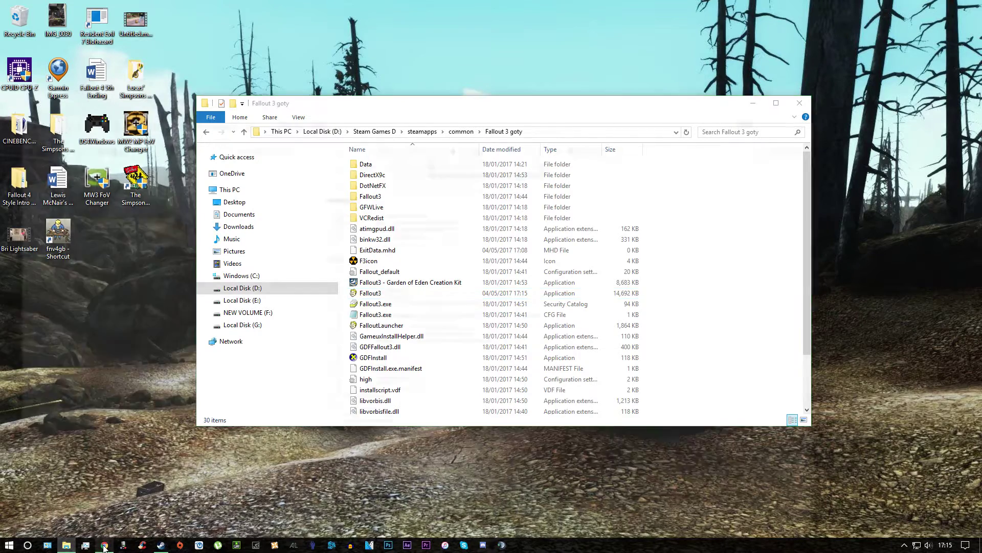
pyautogui.click(164, 5)
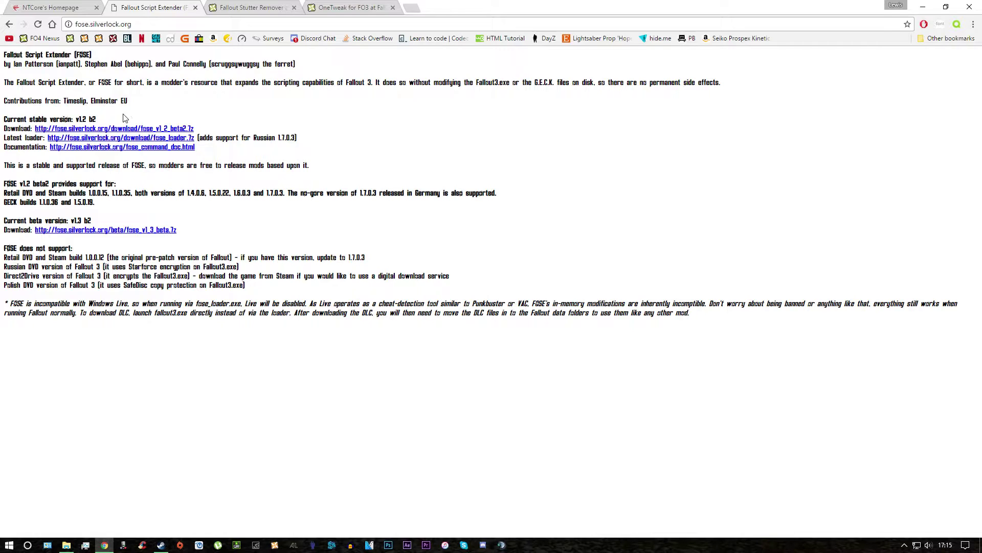
# Download fose_v1_2_beta2.7z to the Desktop.
pyautogui.click(112, 129)
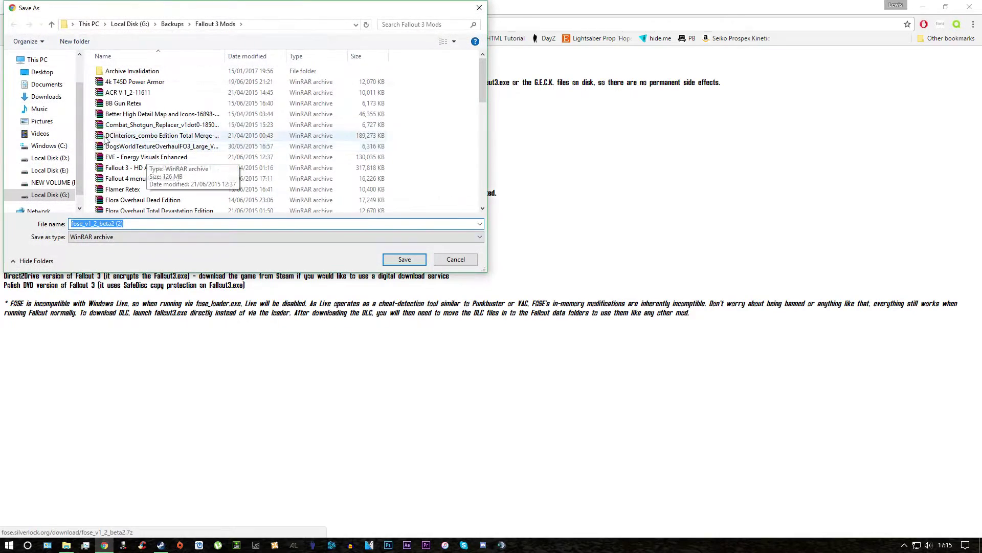
pyautogui.click(42, 73)
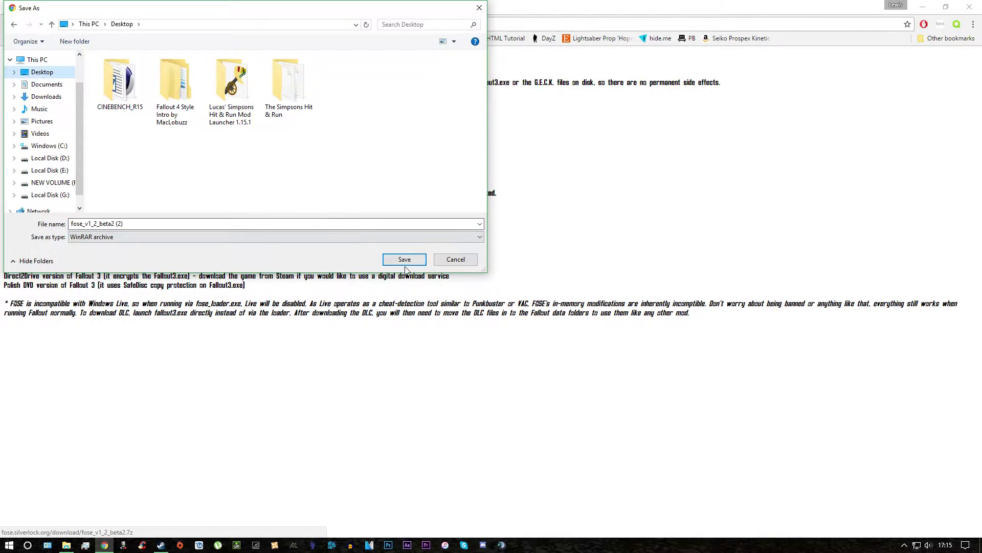
pyautogui.click(405, 265)
pyautogui.click(922, 6)
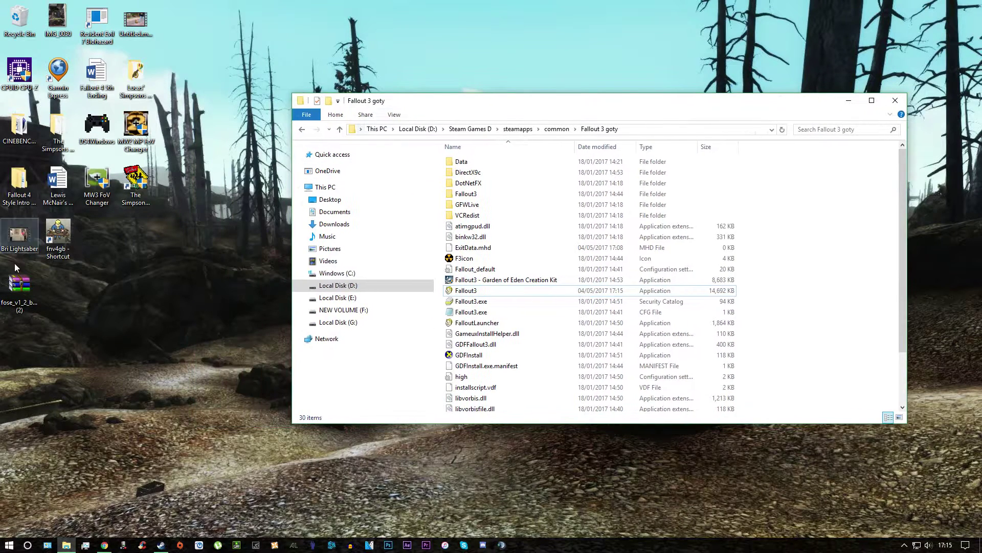
# Use WinRAR's Extract files to unpack the fose_v1_2_beta2 archive into a new desktop folder.
pyautogui.rightClick(19, 284)
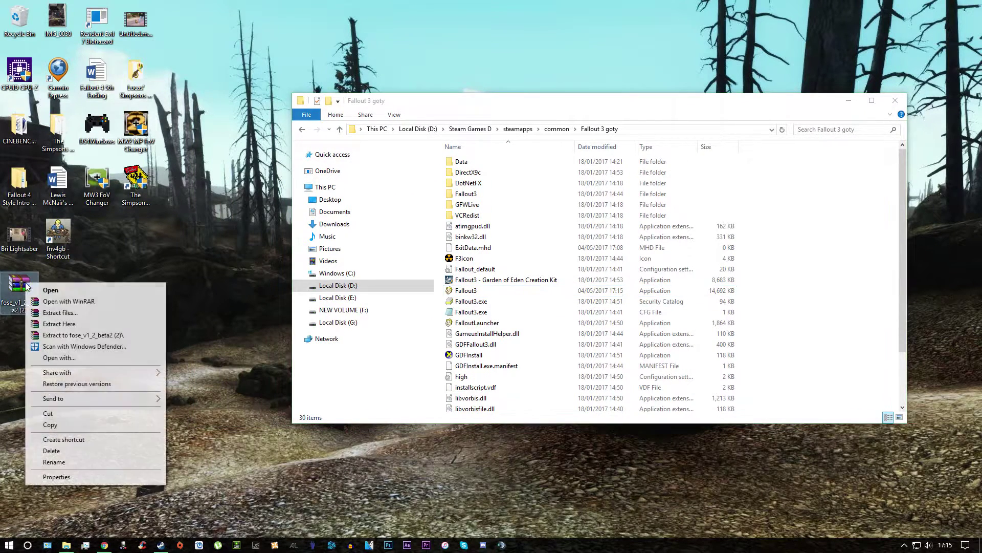
pyautogui.click(65, 312)
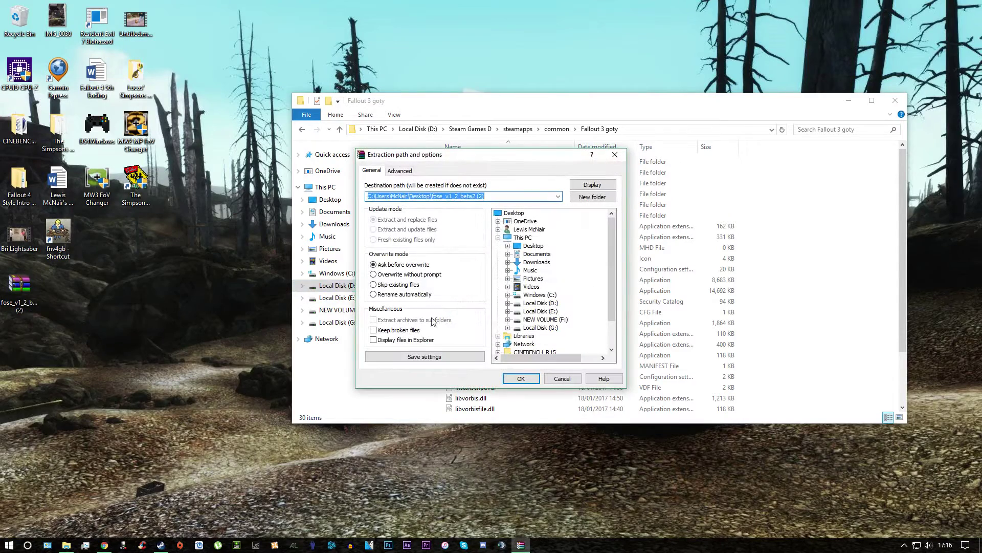
pyautogui.click(501, 377)
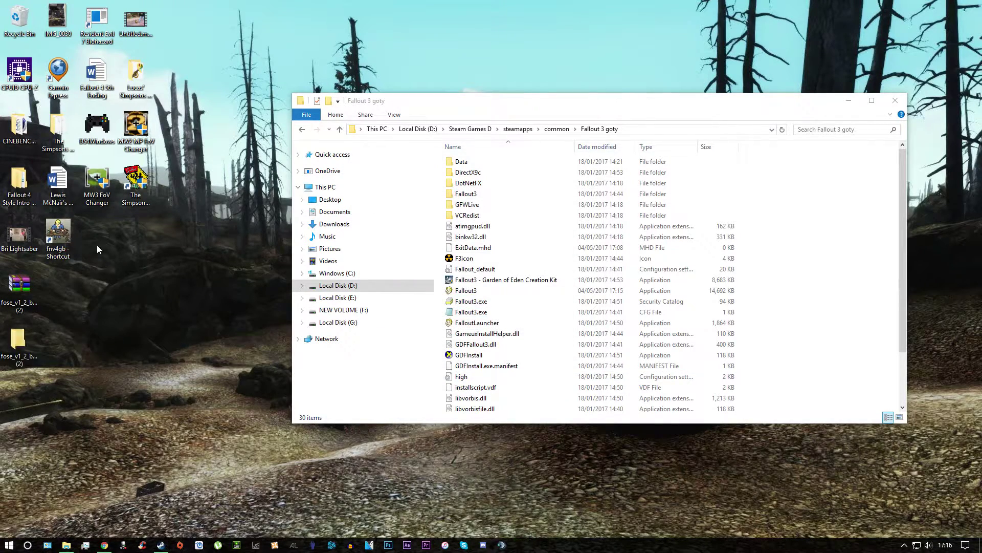
# Open the inner fose_v1_2_beta2 folder beside the Fallout 3 goty folder.
pyautogui.doubleClick(21, 341)
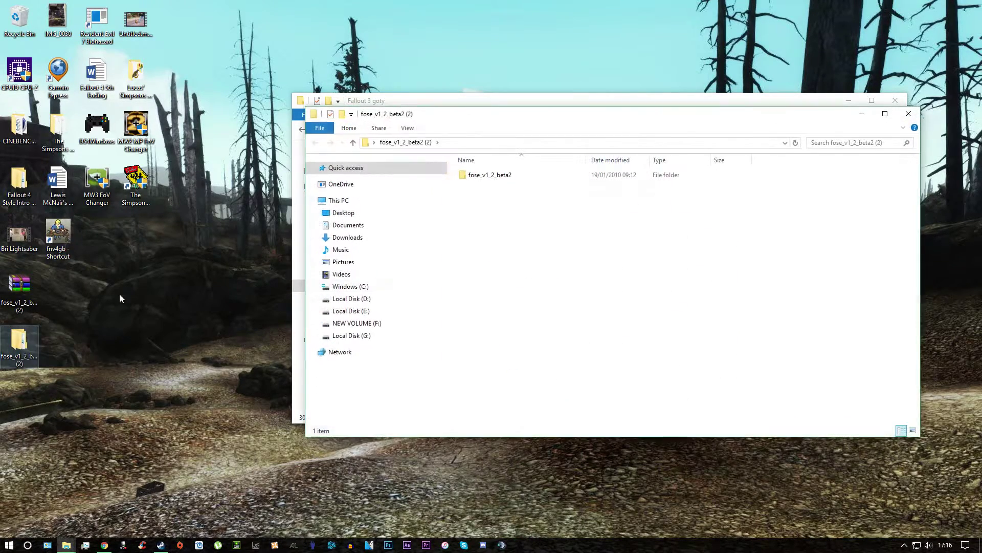
pyautogui.moveTo(413, 119); pyautogui.dragTo(980, 97)
pyautogui.click(245, 204)
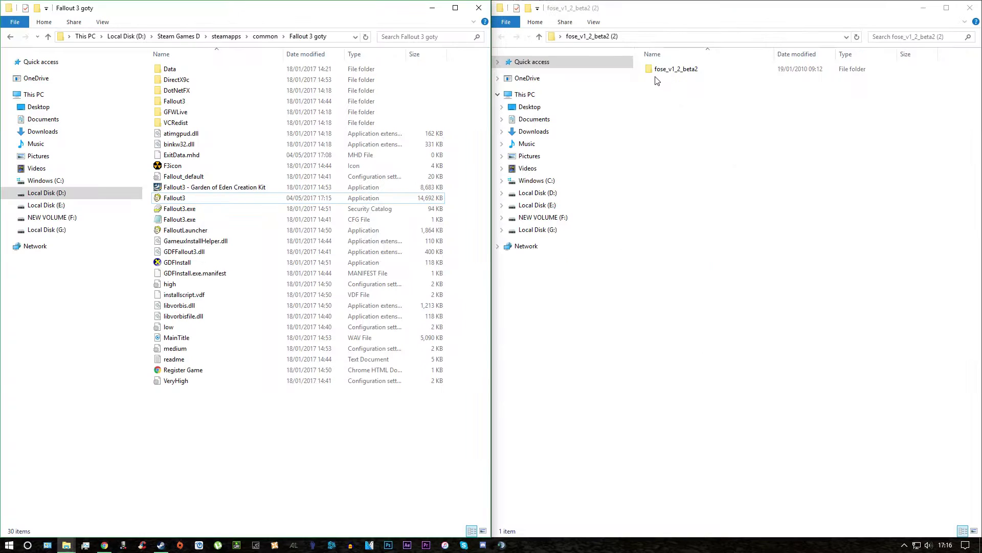
pyautogui.doubleClick(658, 70)
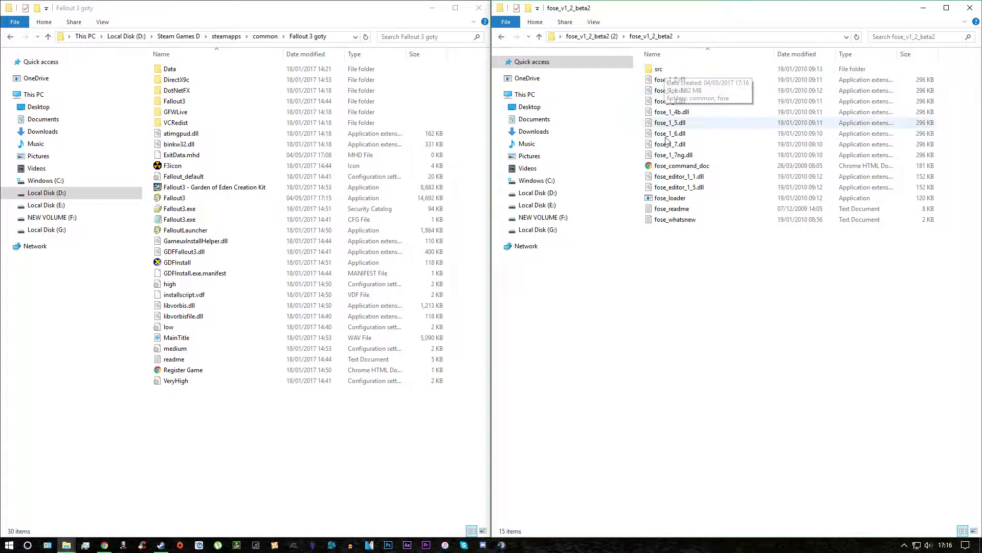
# Delete src, fose_command_doc, fose_readme and fose_whatsnew from the FOSE folder.
pyautogui.click(666, 73)
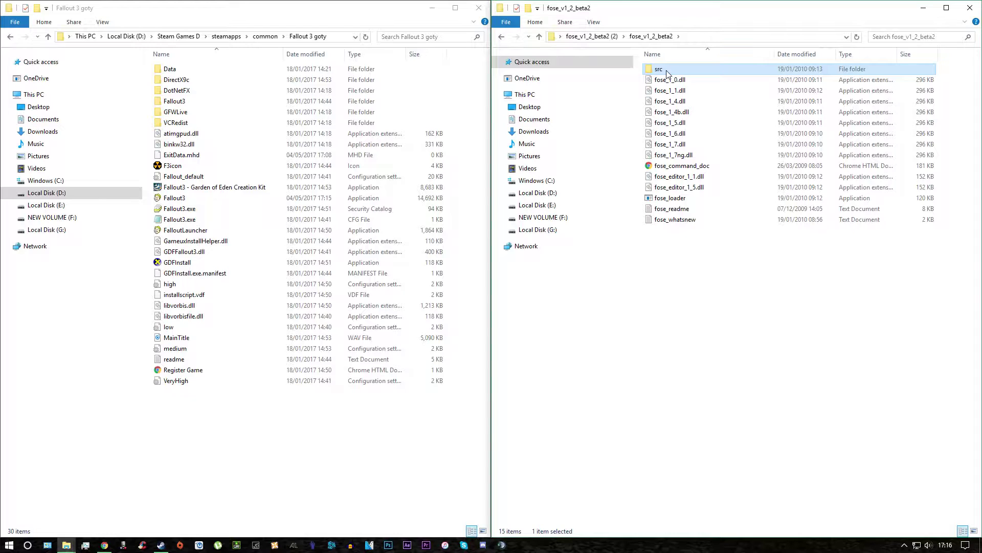
pyautogui.press('Delete')
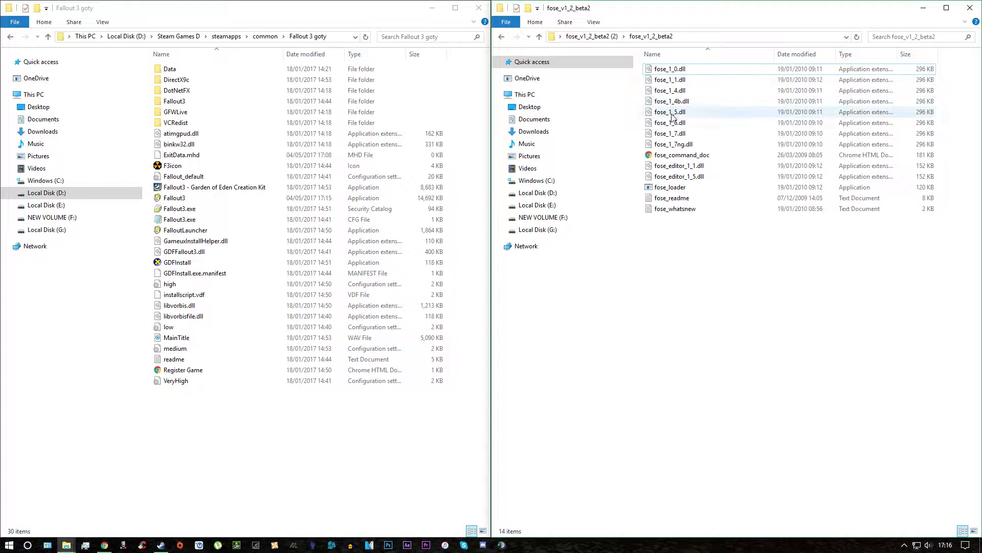
pyautogui.click(684, 159)
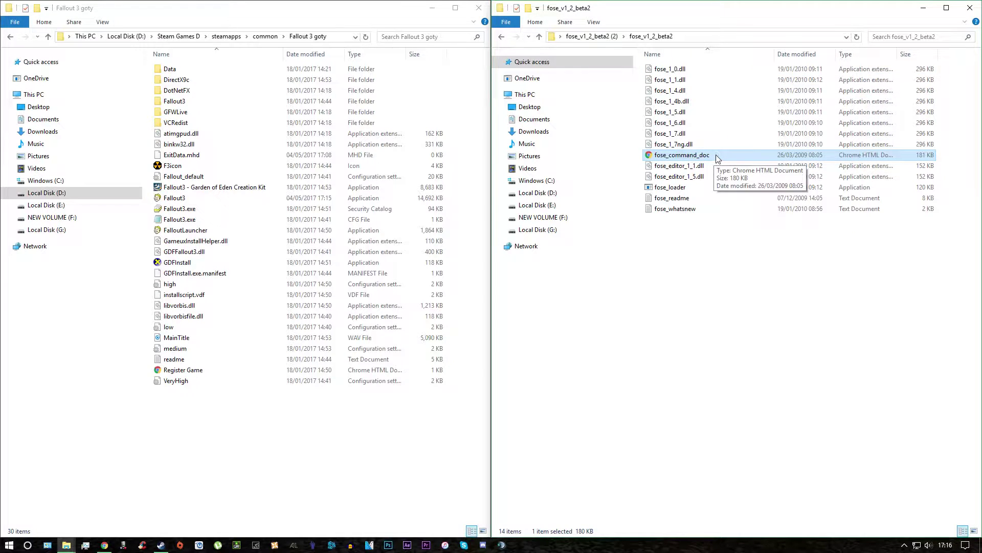
pyautogui.press('Delete')
pyautogui.click(683, 199)
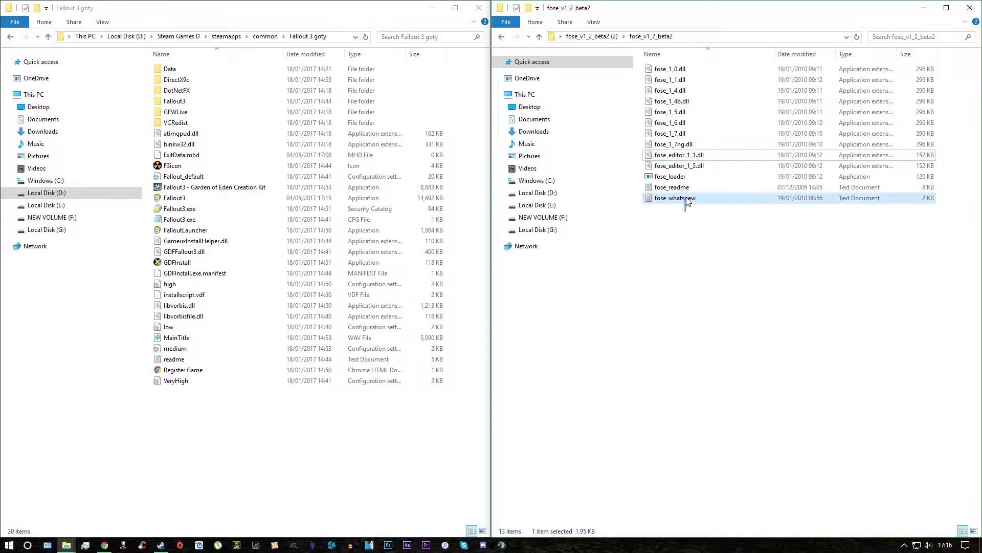
pyautogui.keyDown('shift'); pyautogui.click(689, 188); pyautogui.keyUp('shift')
pyautogui.press('Delete')
# Copy the eleven remaining FOSE files into Fallout 3 goty, then close both windows.
pyautogui.moveTo(677, 194); pyautogui.dragTo(215, 404)
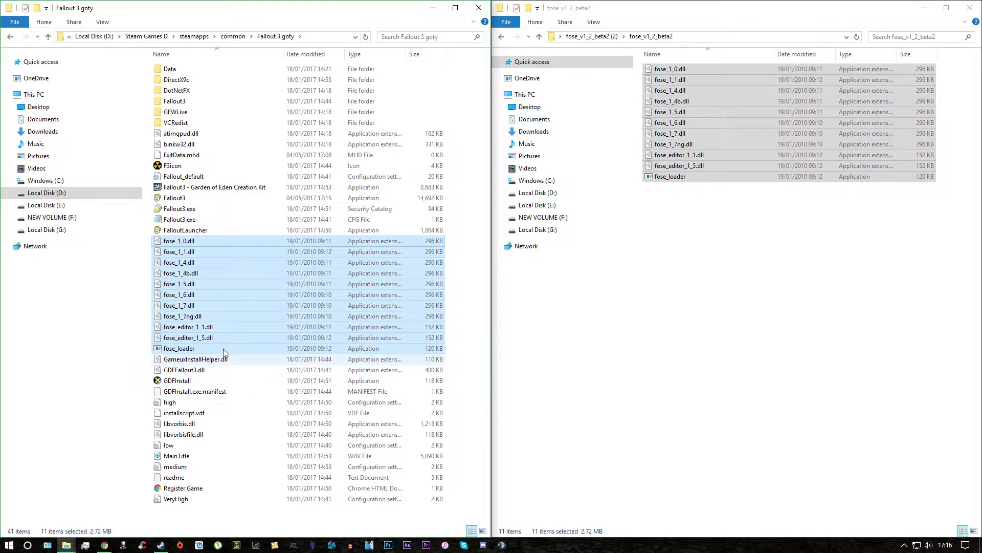
pyautogui.click(147, 319)
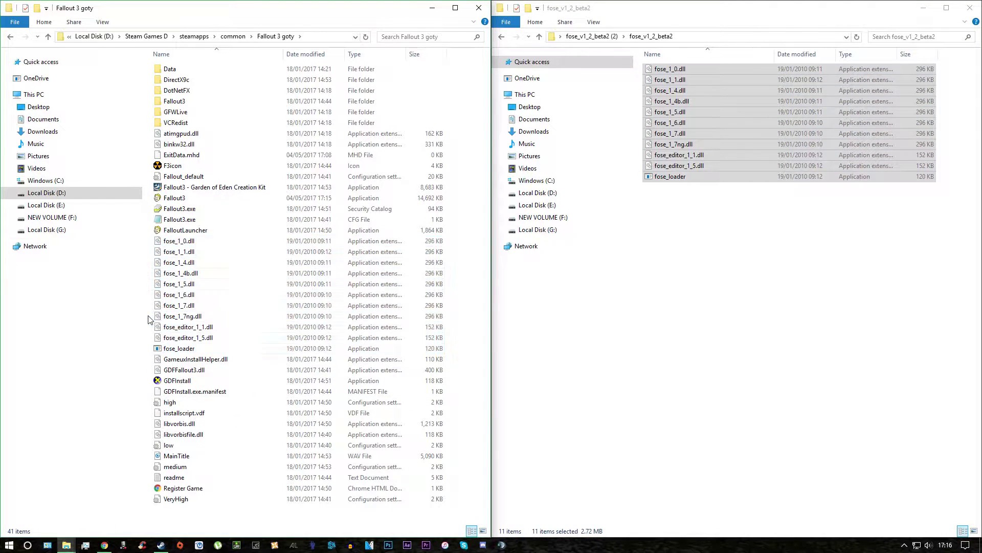
pyautogui.click(177, 349)
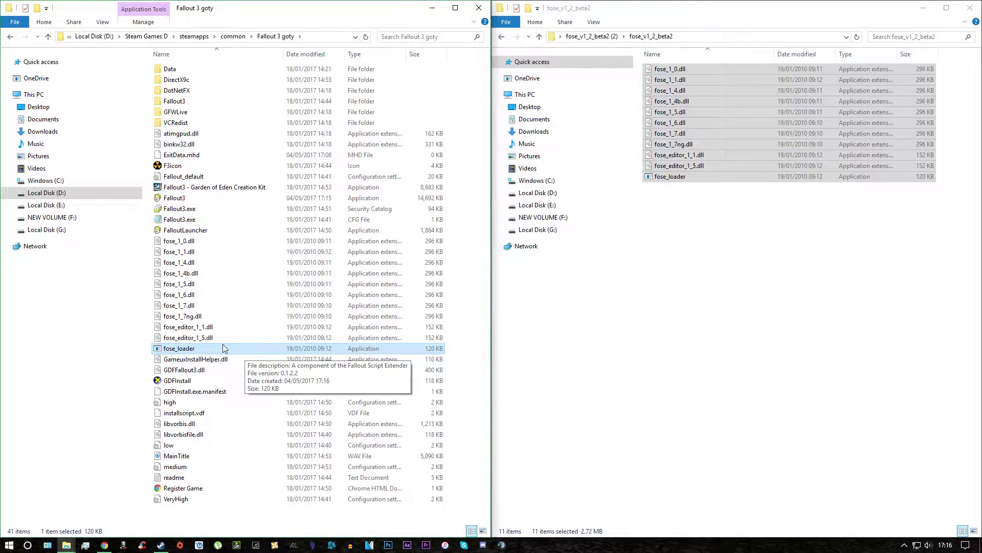
pyautogui.click(148, 279)
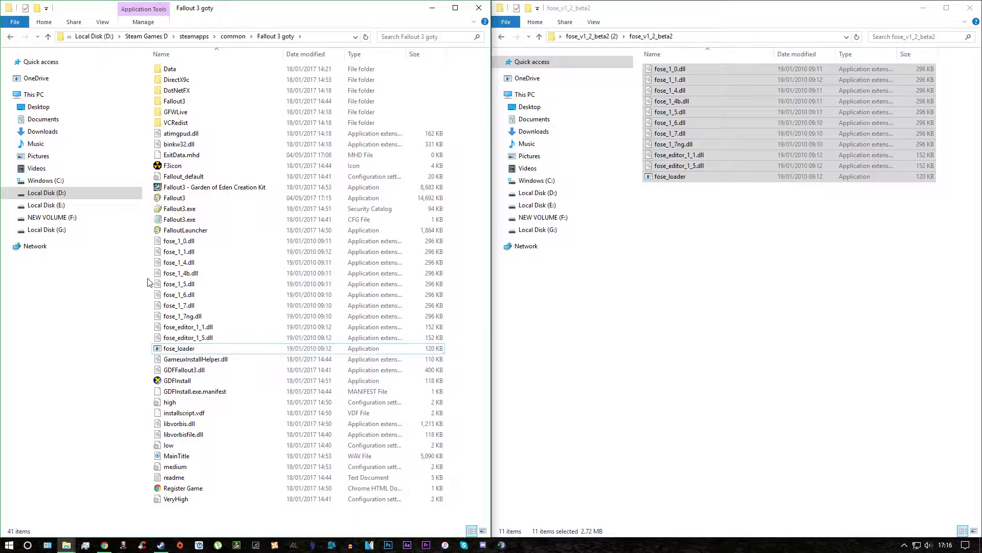
pyautogui.click(970, 7)
pyautogui.click(432, 8)
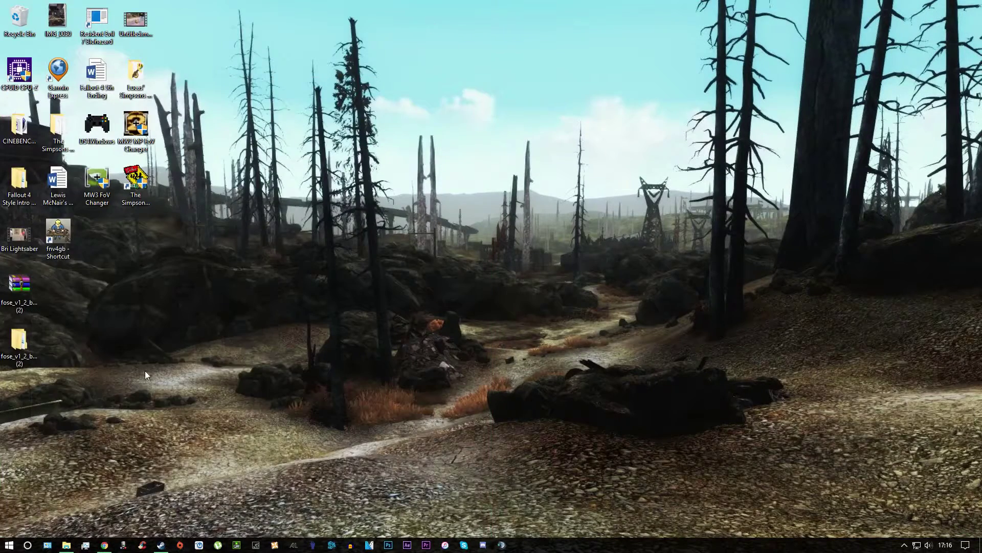
# Manually download FSR_4-0-7-8886.zip from the Fallout Stutter Remover page to the Desktop.
pyautogui.click(105, 545)
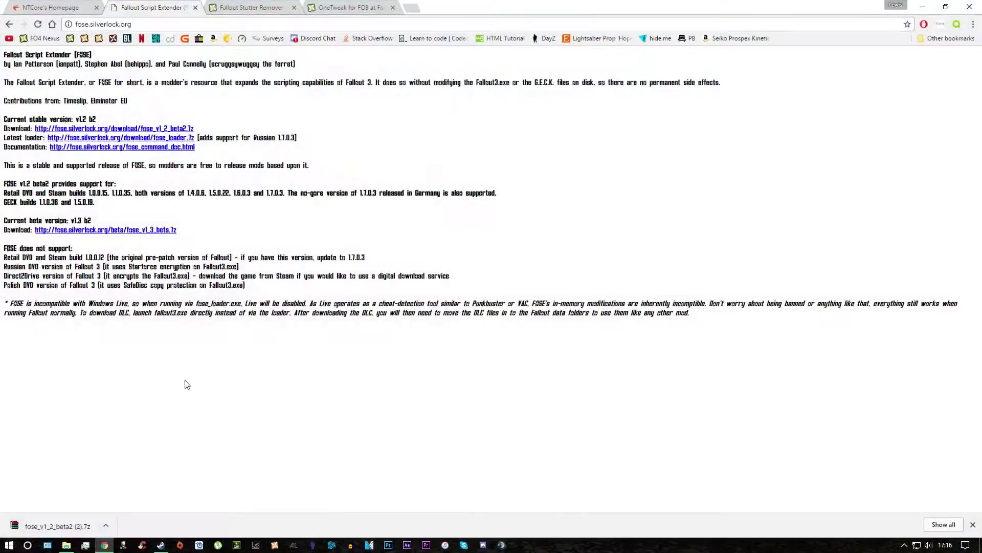
pyautogui.click(236, 6)
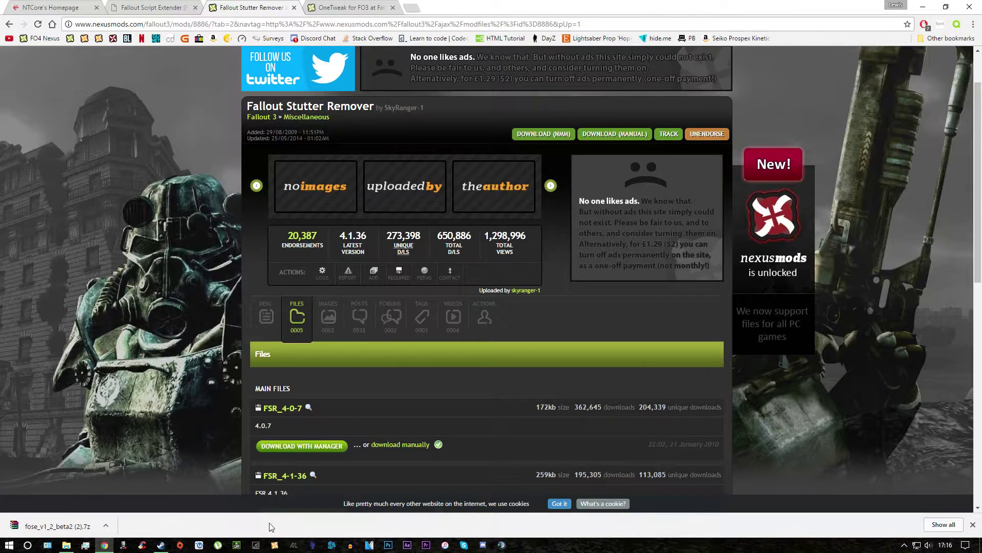
pyautogui.click(385, 444)
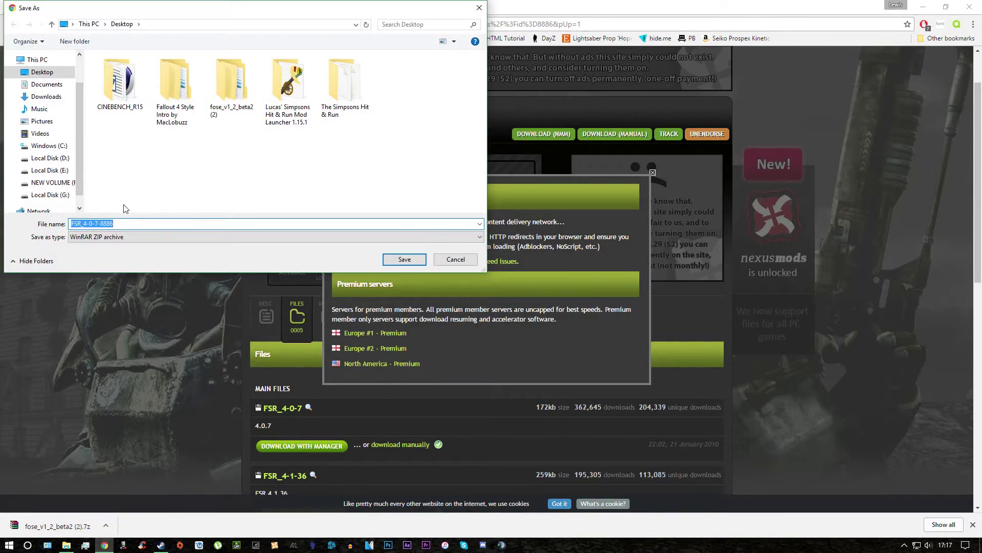
pyautogui.click(404, 259)
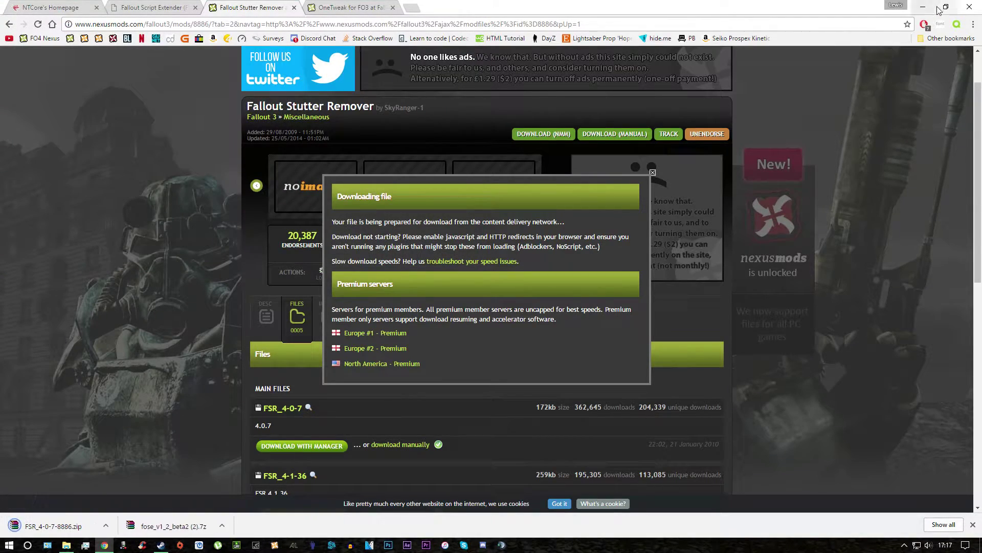
pyautogui.press('super+Down')
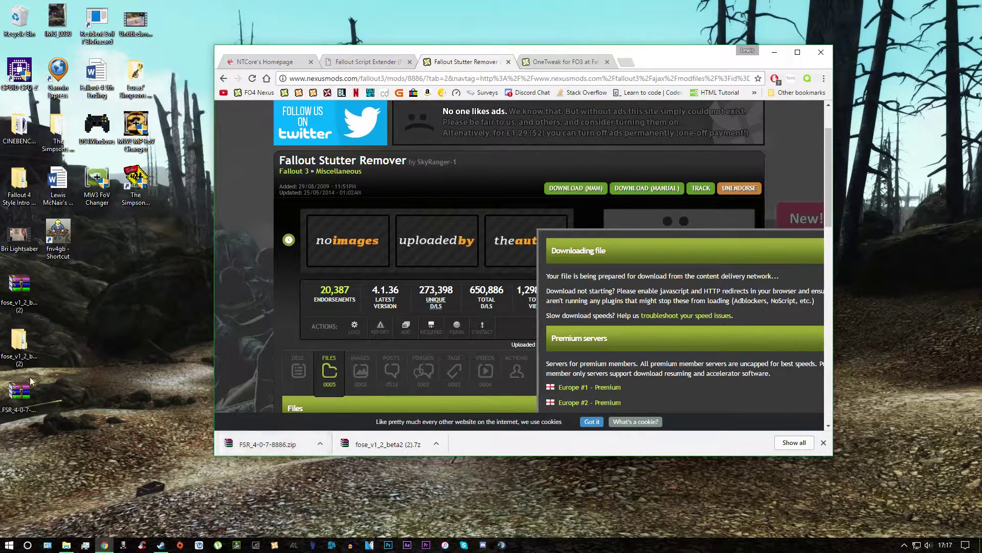
# Extract the FSR zip to a desktop folder and open it.
pyautogui.rightClick(23, 394)
pyautogui.click(70, 219)
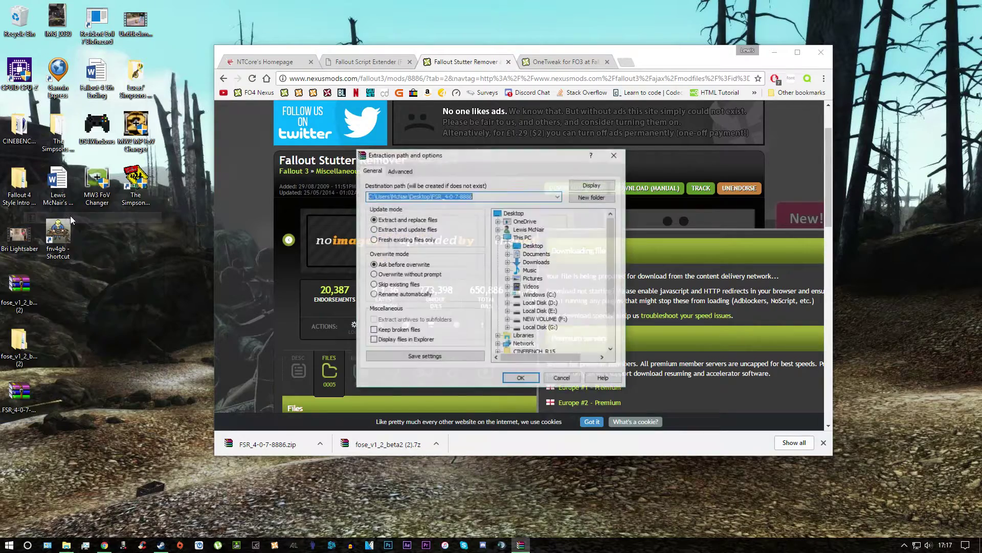
pyautogui.press('Return')
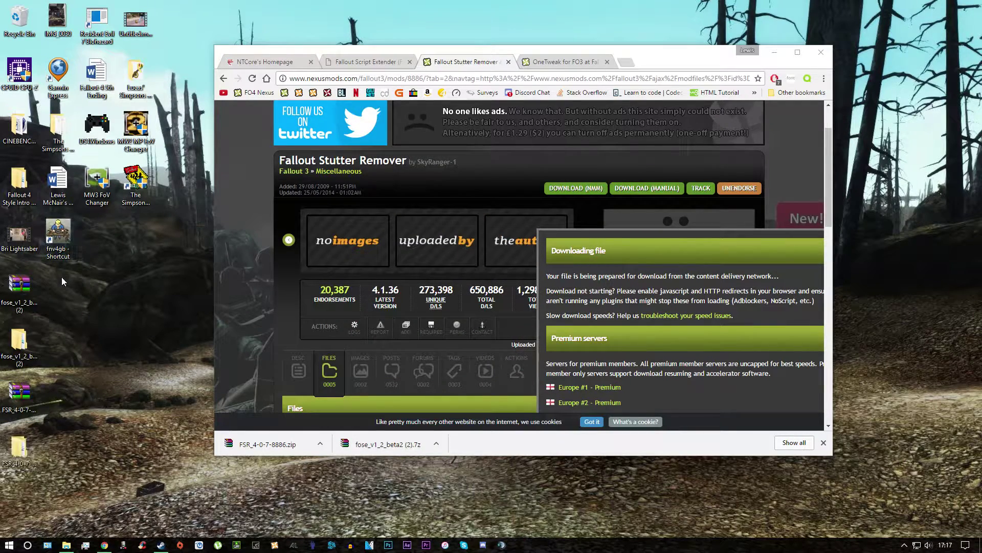
pyautogui.doubleClick(24, 443)
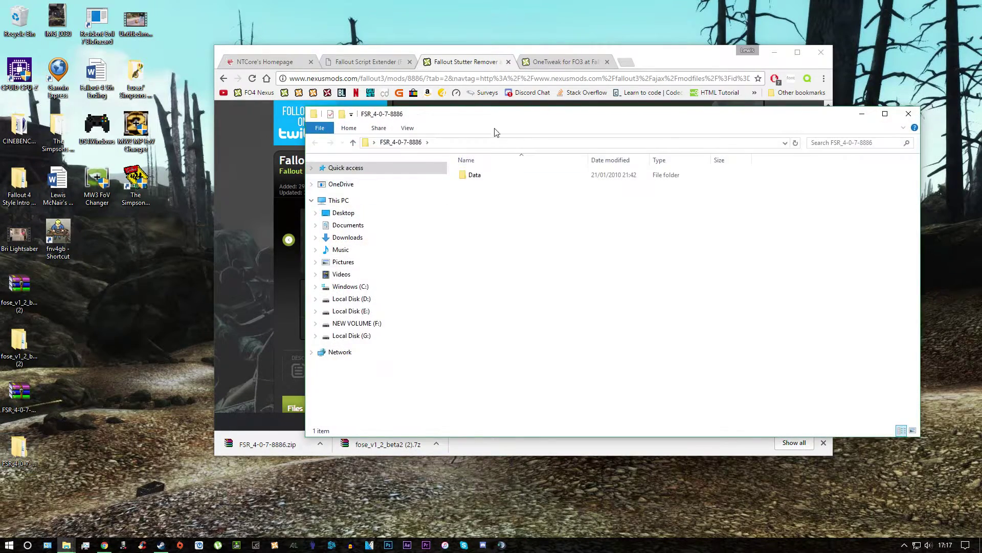
pyautogui.moveTo(496, 117); pyautogui.dragTo(745, 98)
# Copy the FSR Data\fose folder into the Fallout 3 goty Data folder.
pyautogui.doubleClick(719, 153)
pyautogui.doubleClick(720, 153)
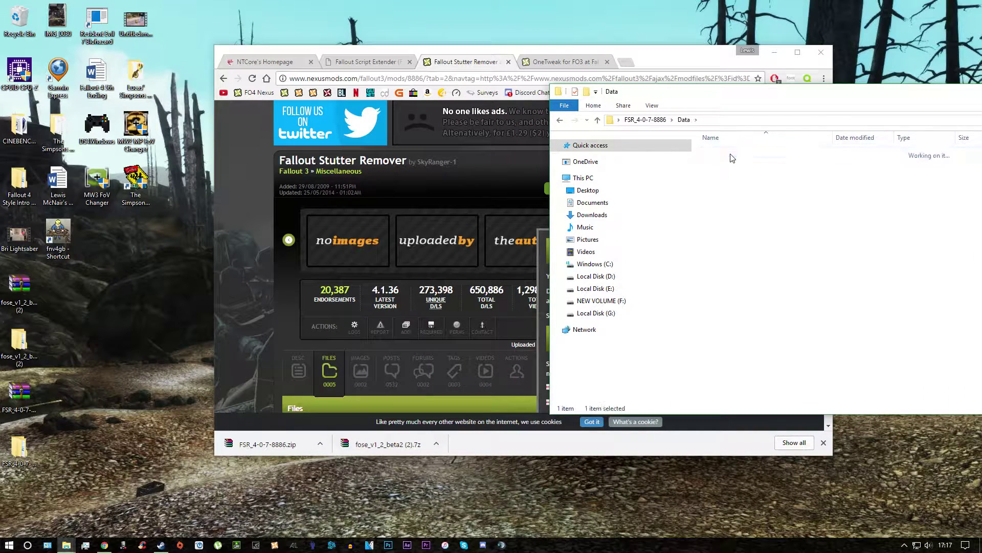
pyautogui.click(731, 156)
pyautogui.doubleClick(732, 155)
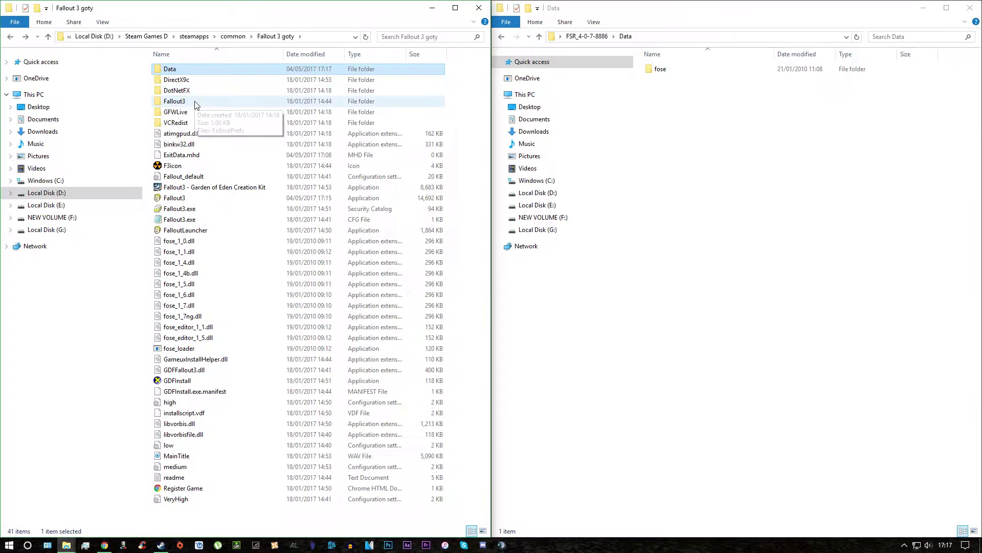
pyautogui.doubleClick(206, 69)
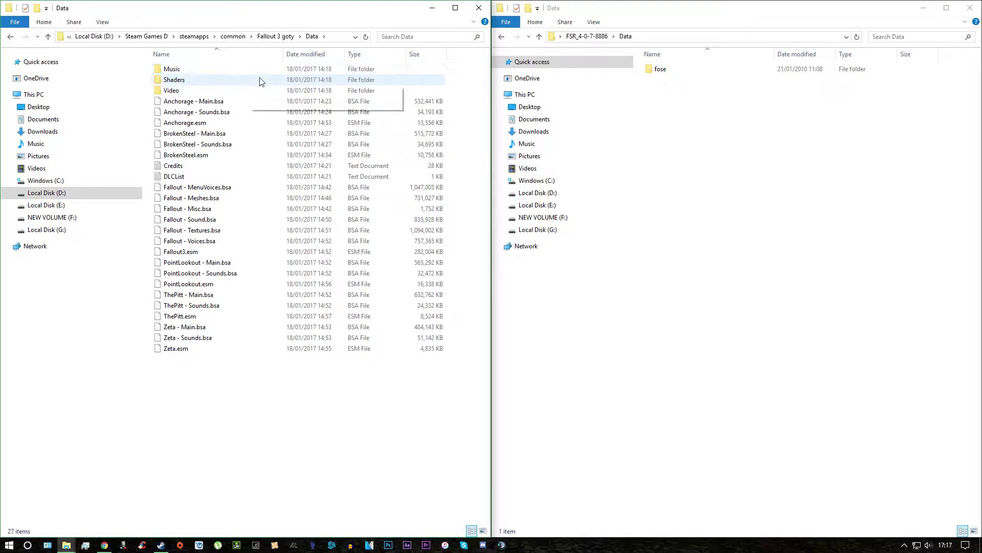
pyautogui.click(667, 72)
pyautogui.moveTo(666, 72); pyautogui.dragTo(148, 77)
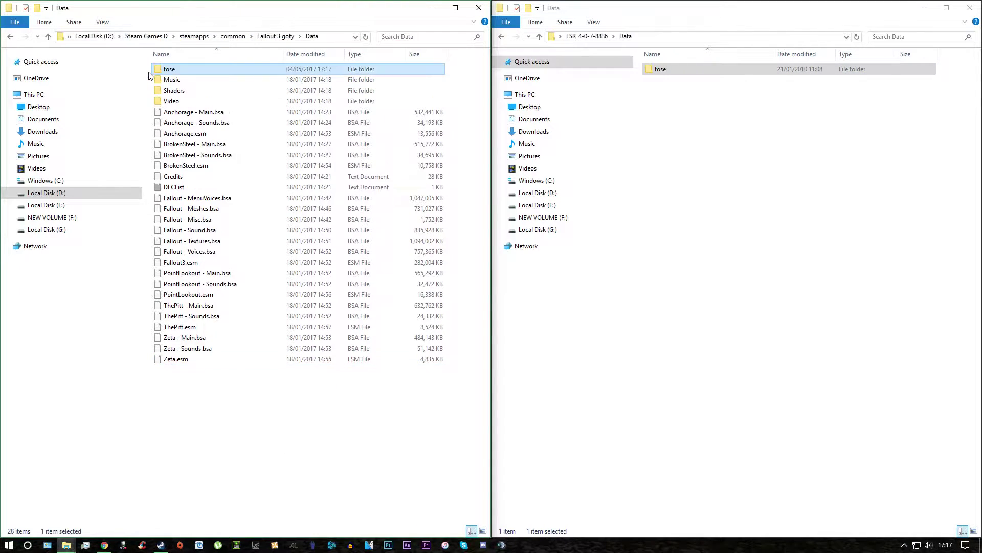
pyautogui.doubleClick(193, 74)
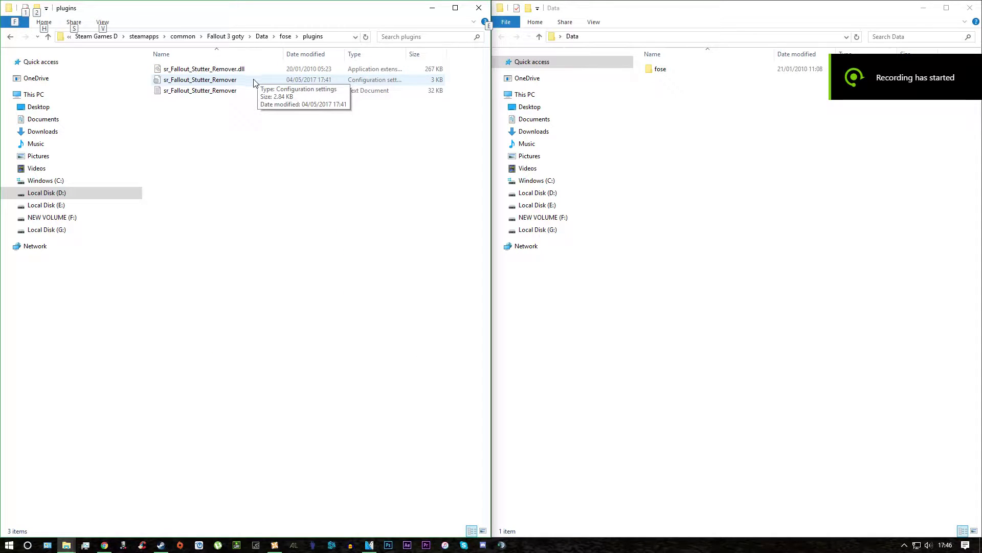
# Open sr_Fallout_Stutter_Remover.ini in Notepad and change MaximumFPS from 30 to 60.
pyautogui.doubleClick(252, 81)
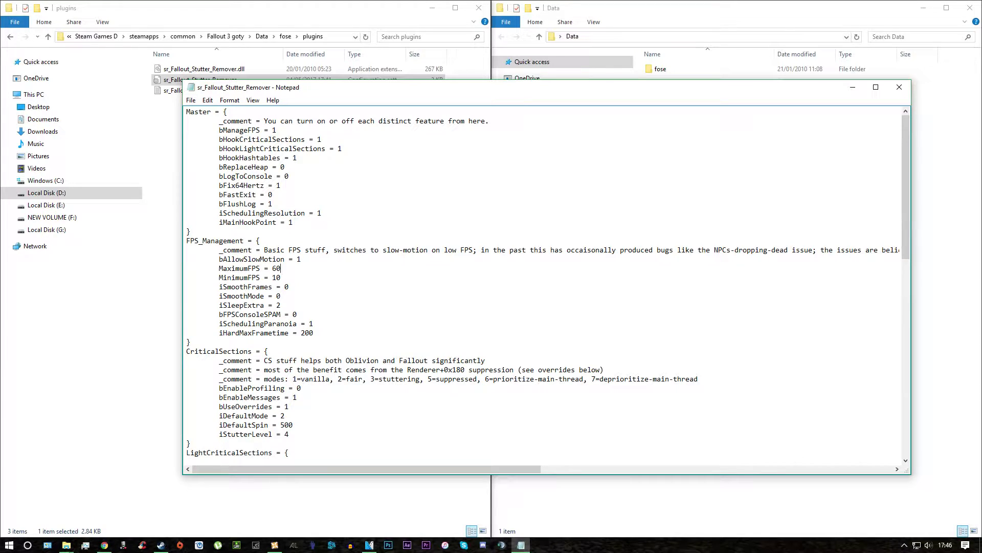
pyautogui.click(283, 269)
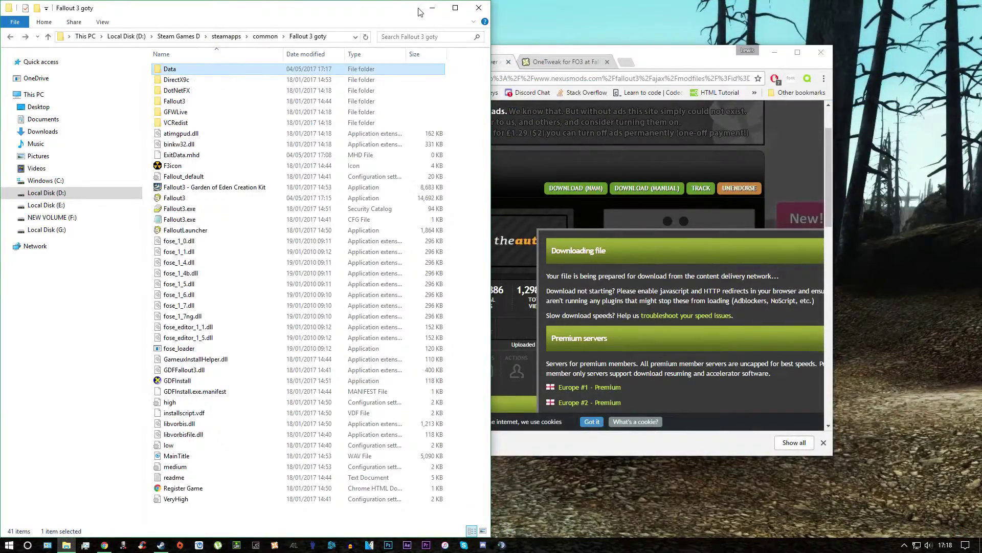
pyautogui.moveTo(418, 16); pyautogui.dragTo(484, 20)
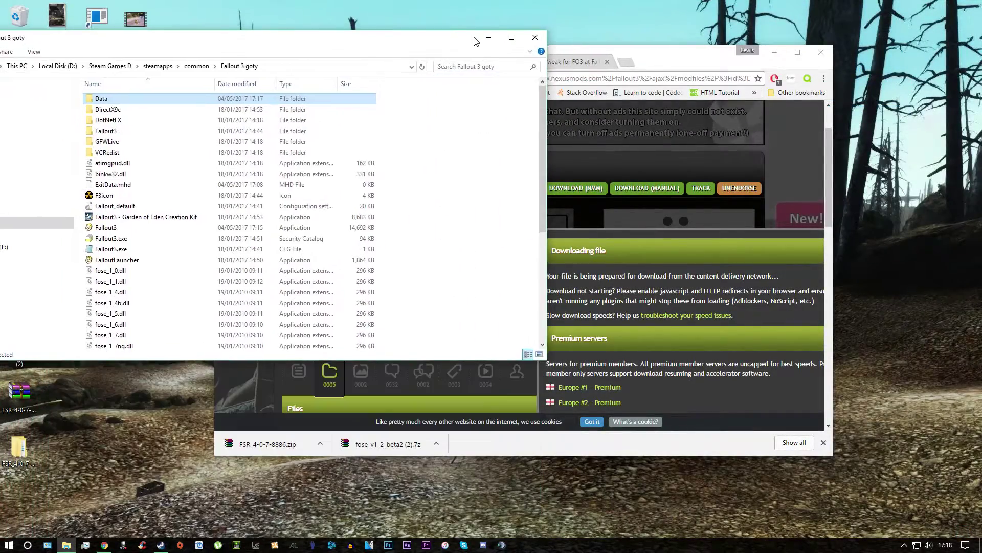
# Manually download the OneTweak for Fallout 3 rar to the Desktop, dismissing the FOSE notice.
pyautogui.click(484, 8)
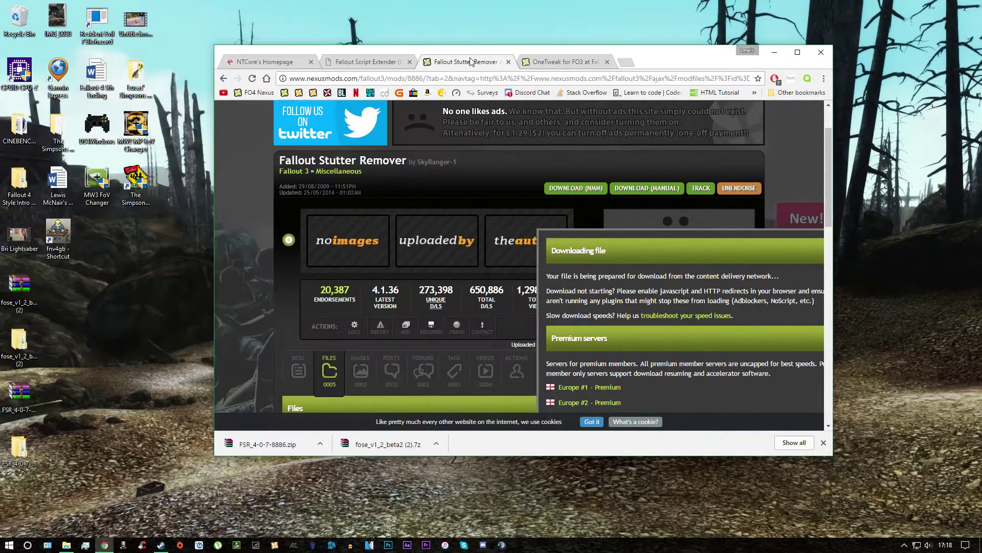
pyautogui.click(560, 61)
pyautogui.scroll(-2, 414, 225)
pyautogui.scroll(-2, 406, 225)
pyautogui.click(416, 353)
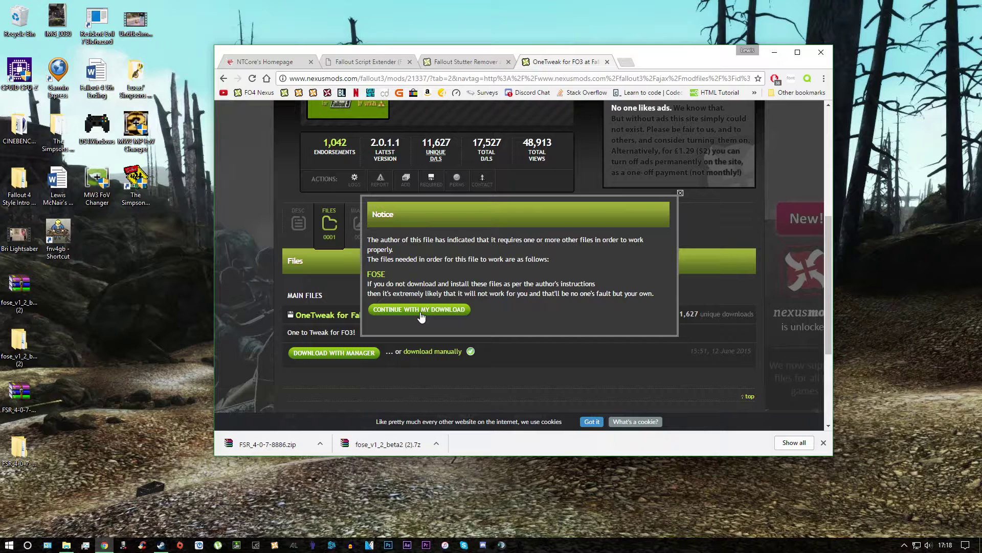
pyautogui.click(426, 308)
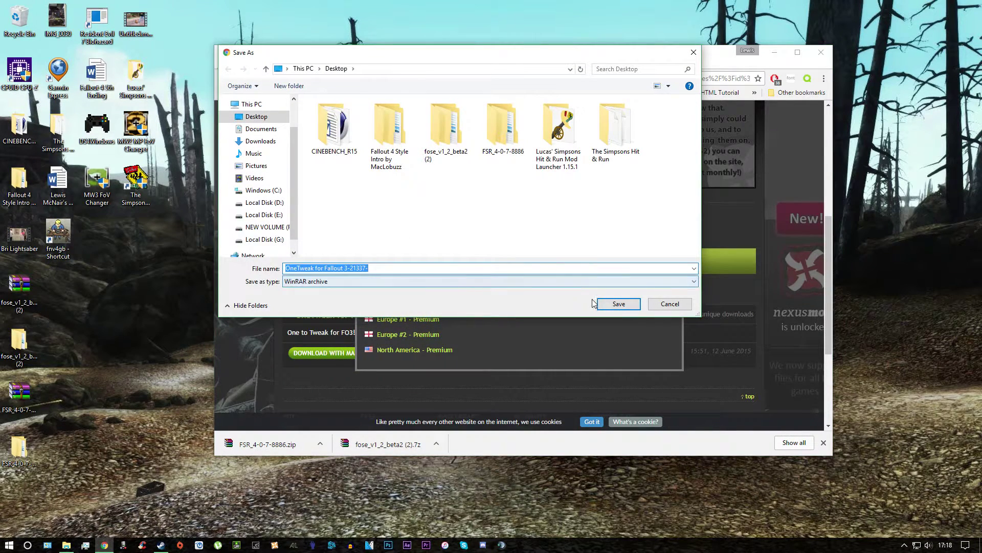
pyautogui.click(619, 304)
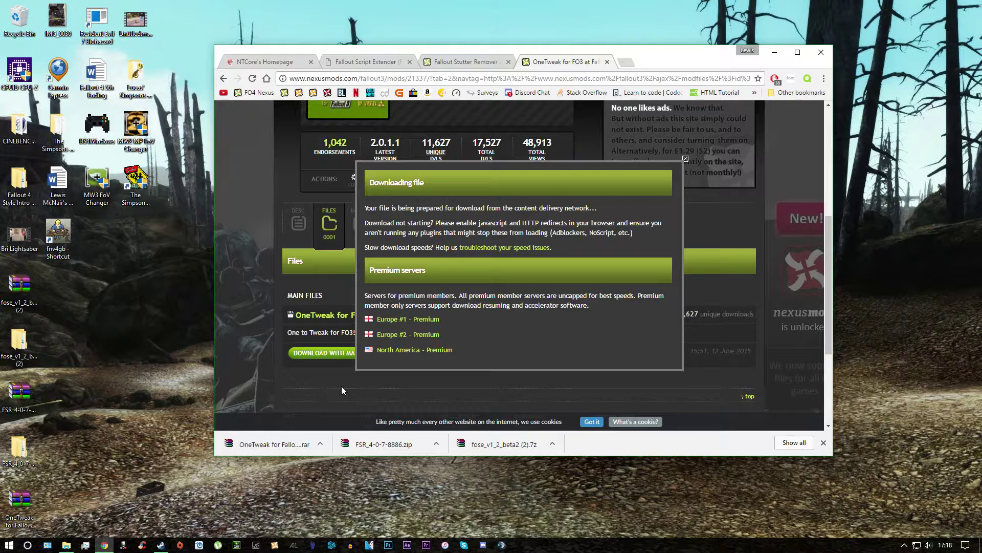
pyautogui.click(685, 159)
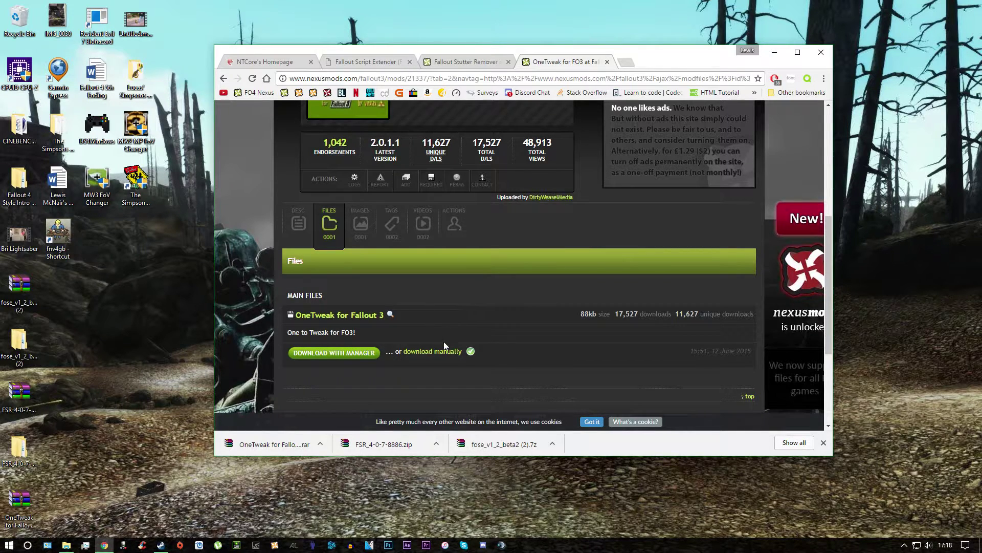
pyautogui.click(823, 442)
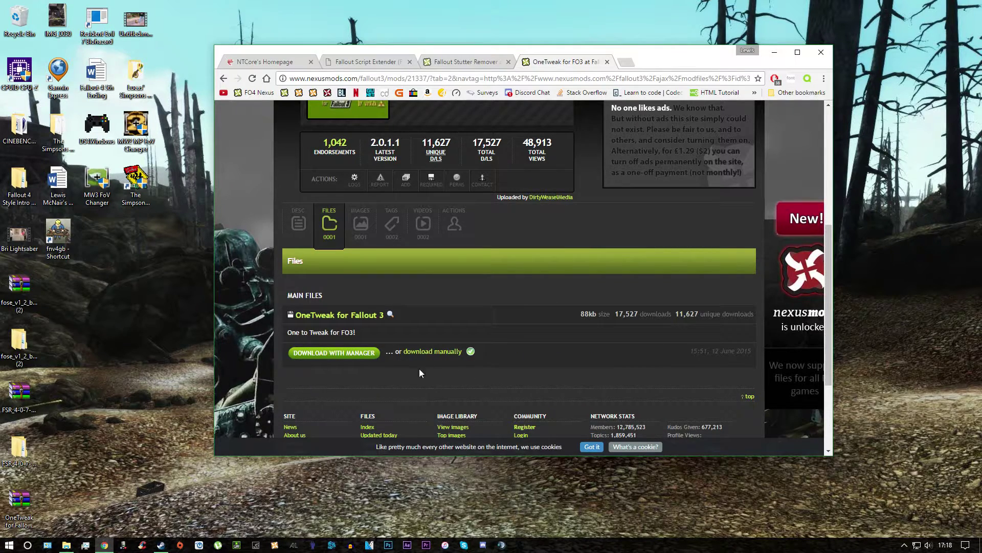
# Launch Nexus Mod Manager for Fallout 3 and add the Desktop OneTweak .rar as a mod.
pyautogui.click(276, 545)
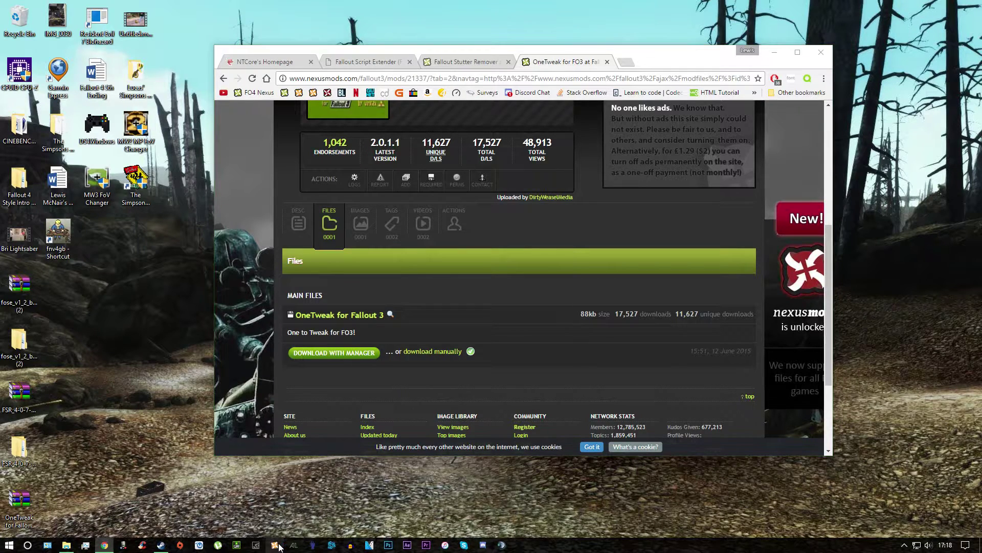
pyautogui.click(554, 381)
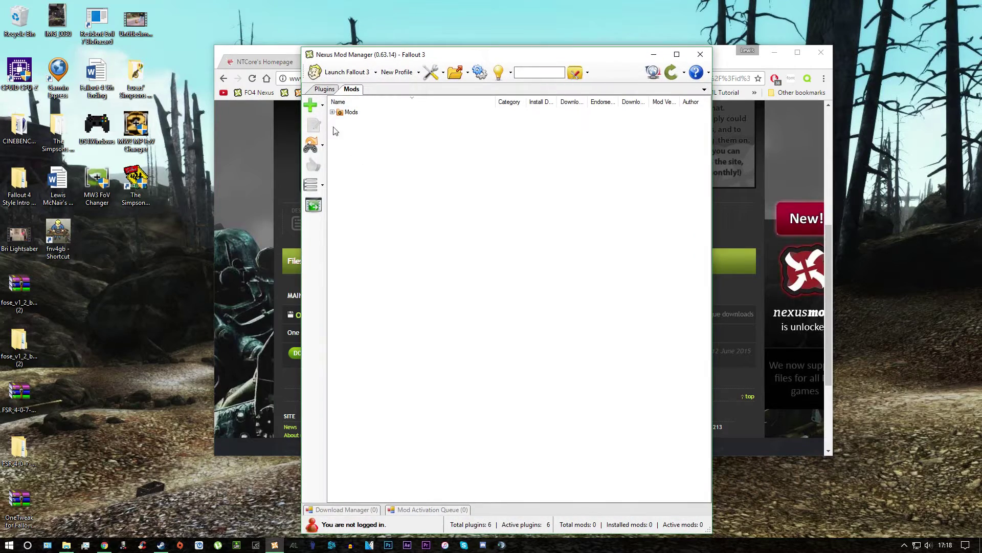
pyautogui.click(311, 106)
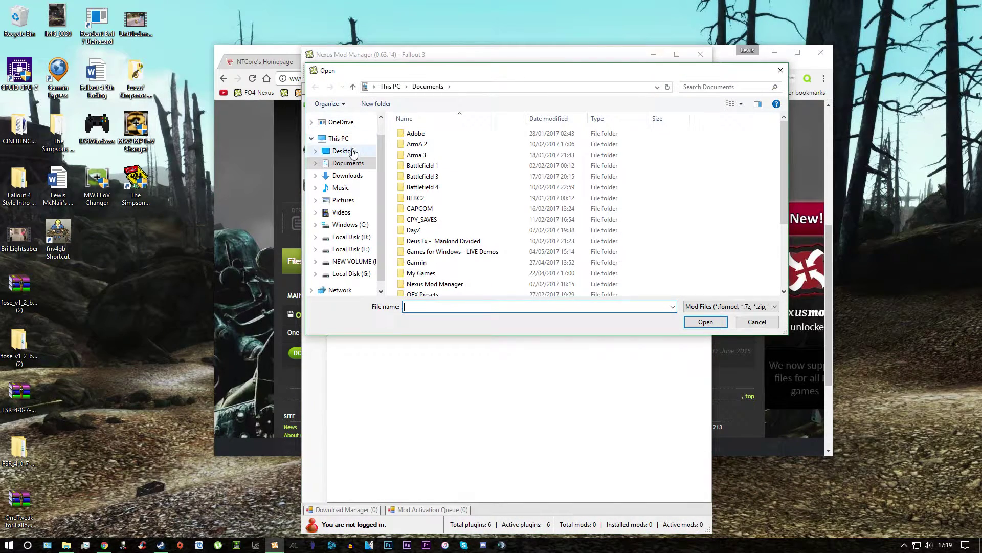
pyautogui.click(353, 150)
pyautogui.doubleClick(466, 220)
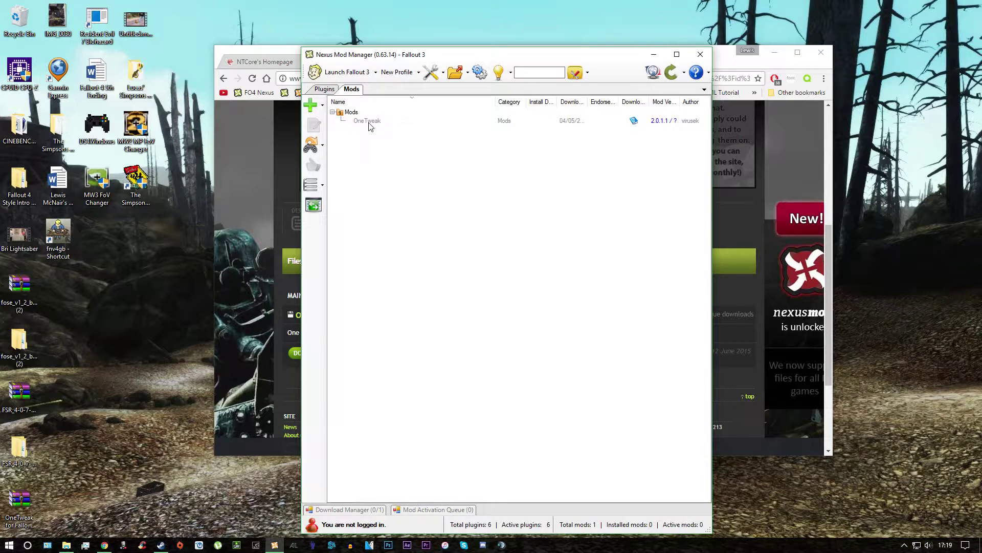
pyautogui.click(369, 123)
pyautogui.click(654, 55)
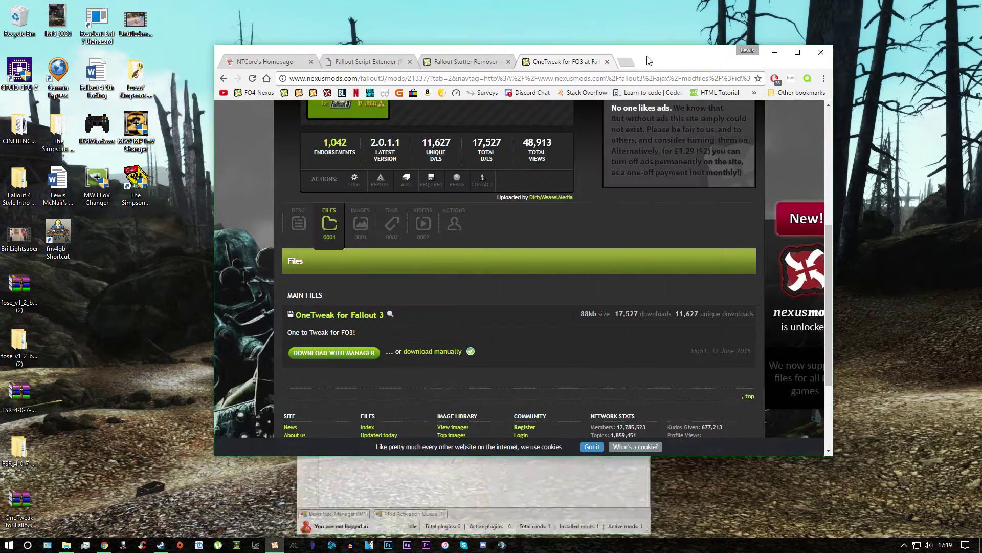
# Start the Fallout 3 launcher from the Steam library.
pyautogui.click(776, 53)
pyautogui.click(161, 544)
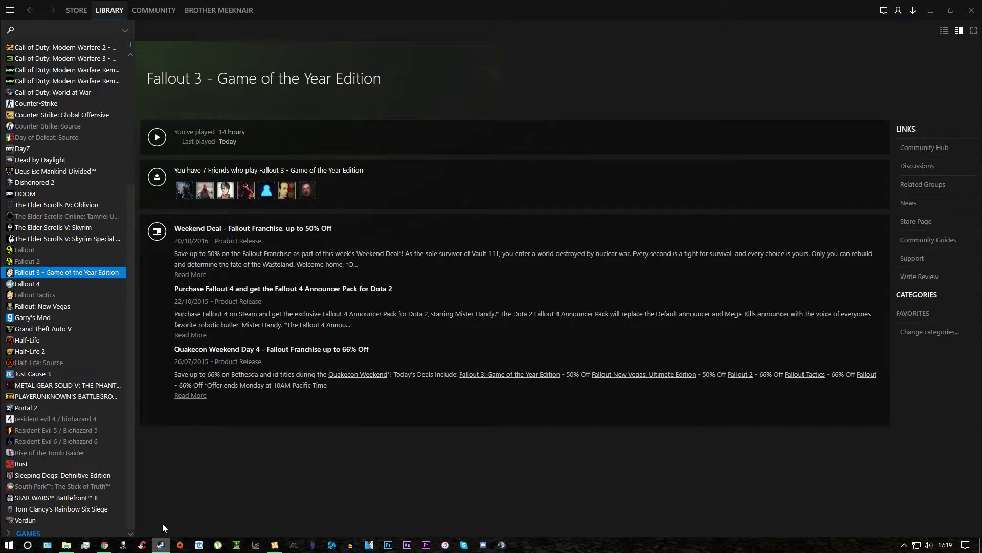
pyautogui.click(155, 139)
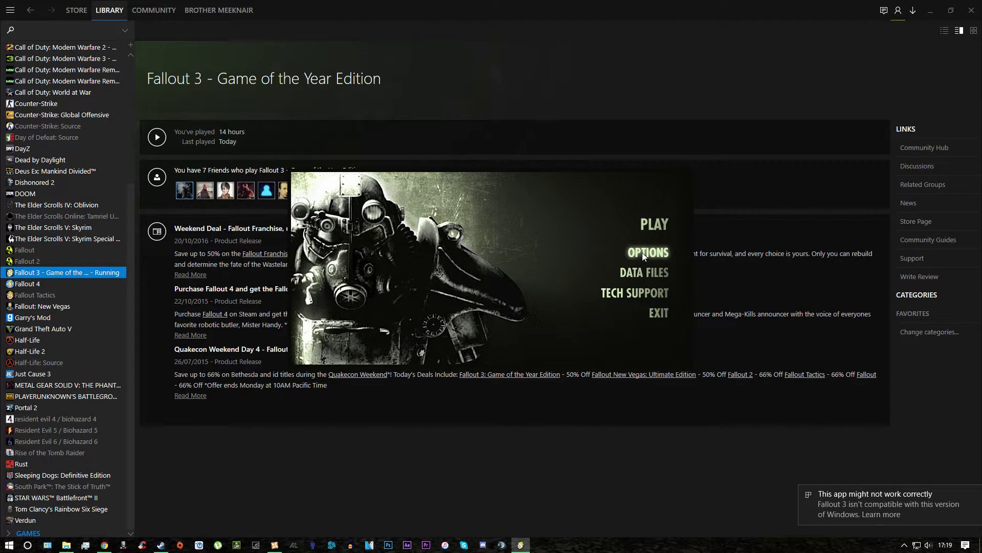
# Enable Windowed mode at 1920x1080 in the launcher options, save, and quit the launcher.
pyautogui.click(642, 252)
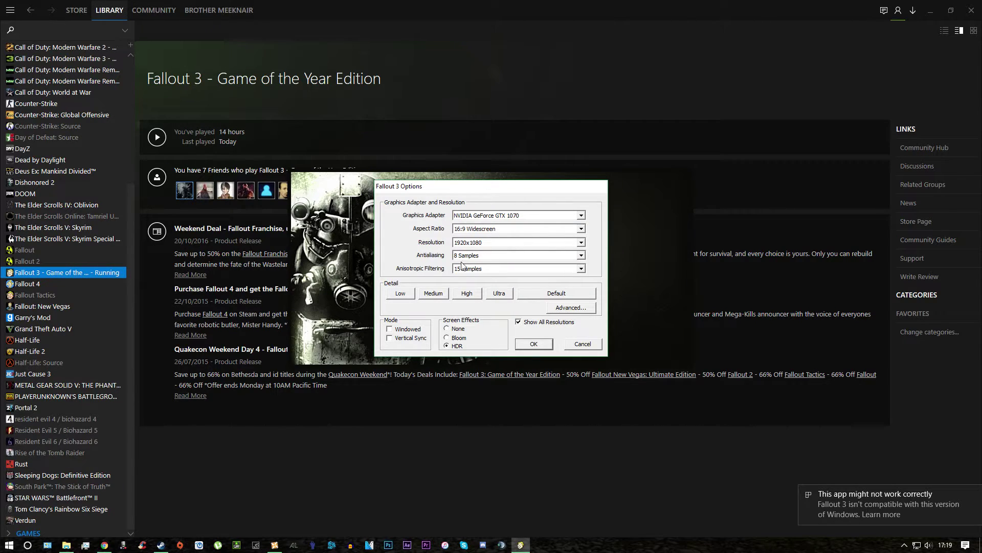
pyautogui.click(389, 329)
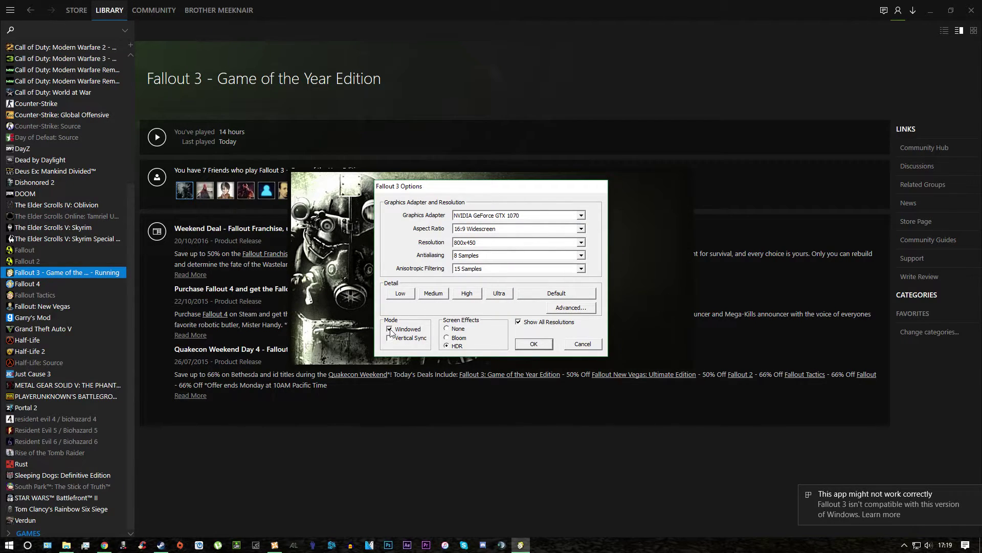
pyautogui.click(481, 243)
pyautogui.click(478, 272)
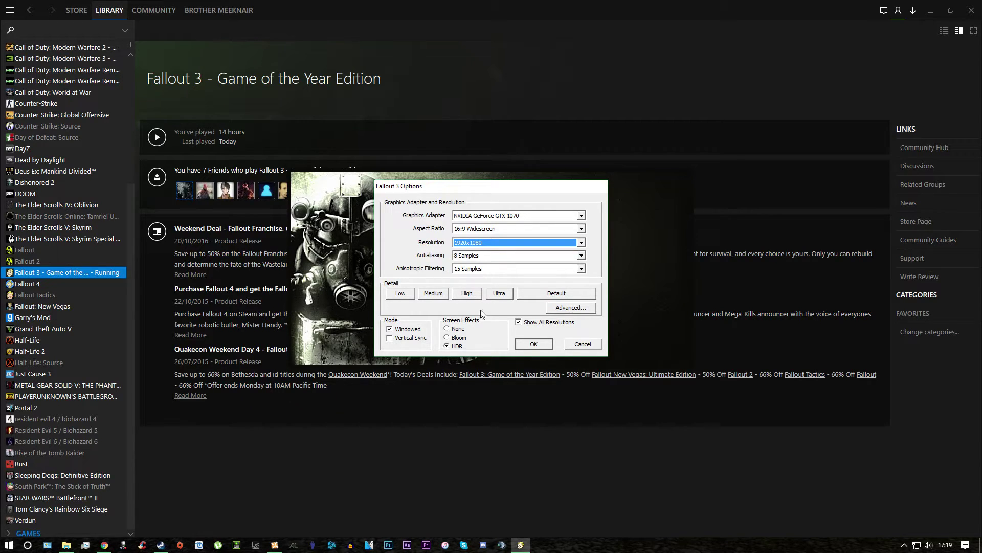
pyautogui.click(531, 345)
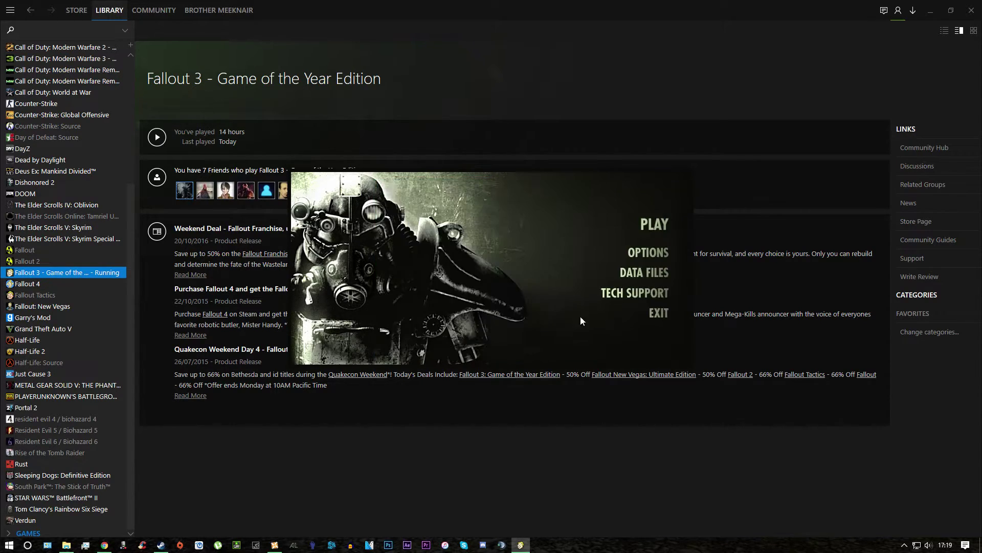
pyautogui.click(658, 314)
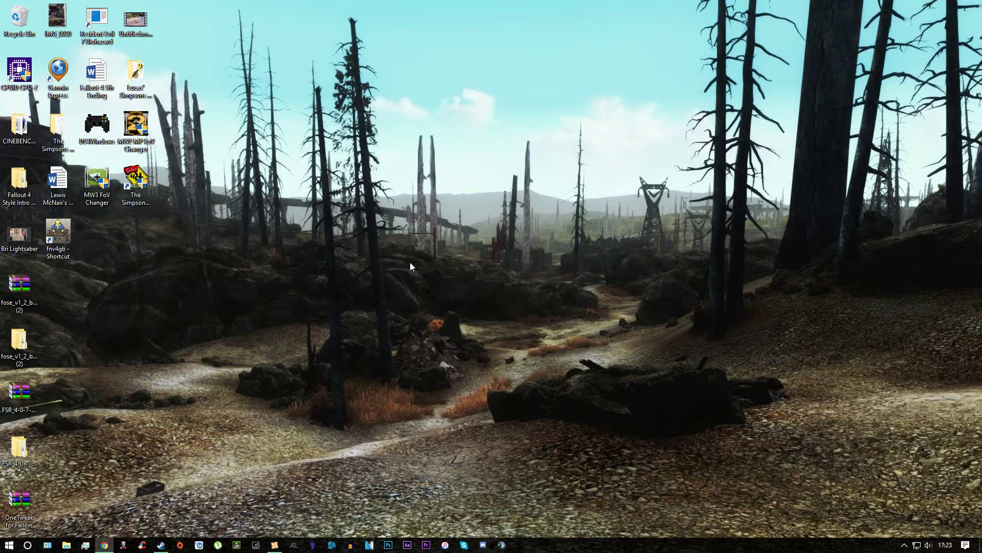